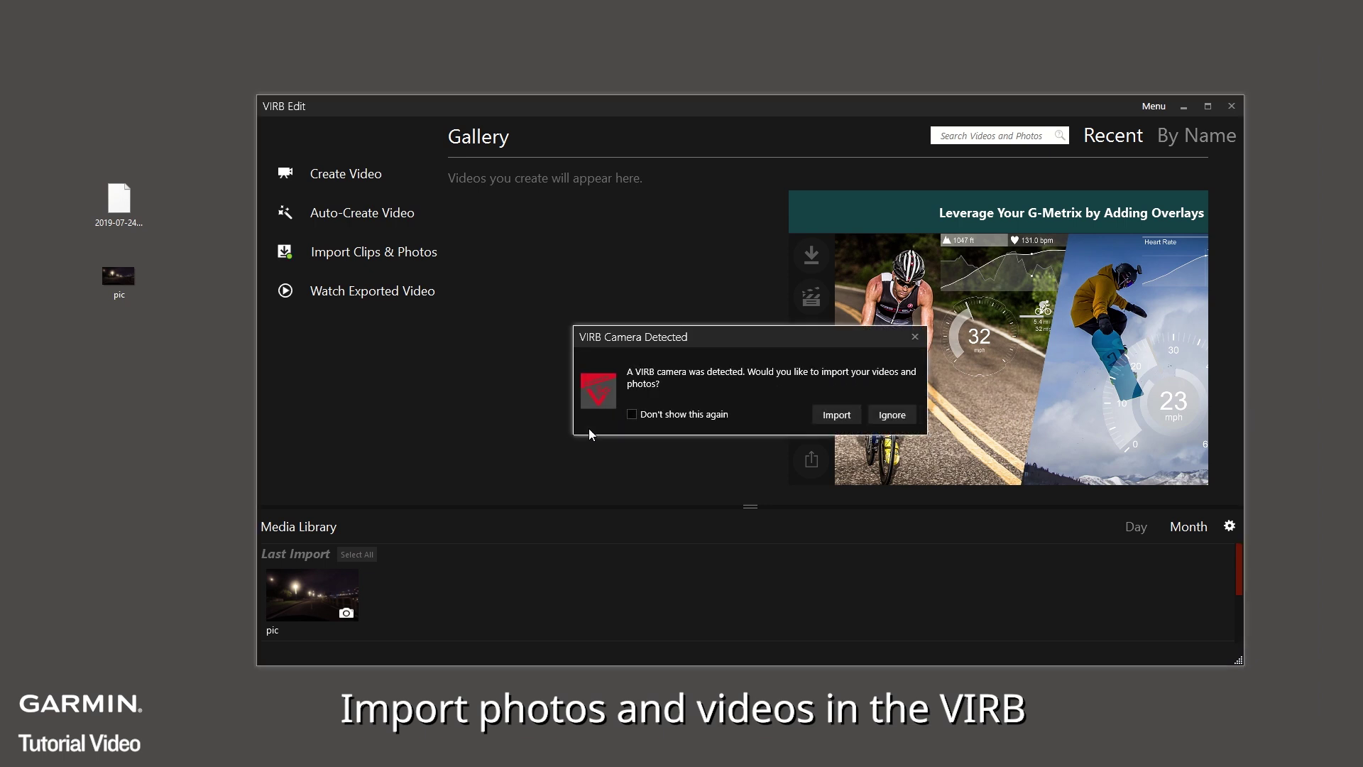
Step: Import only the VIRB0018 clip from the VIRB Ultra 30 camera, accepting the default filename prefix
{"action": "left_click", "coordinate": [827, 415]}
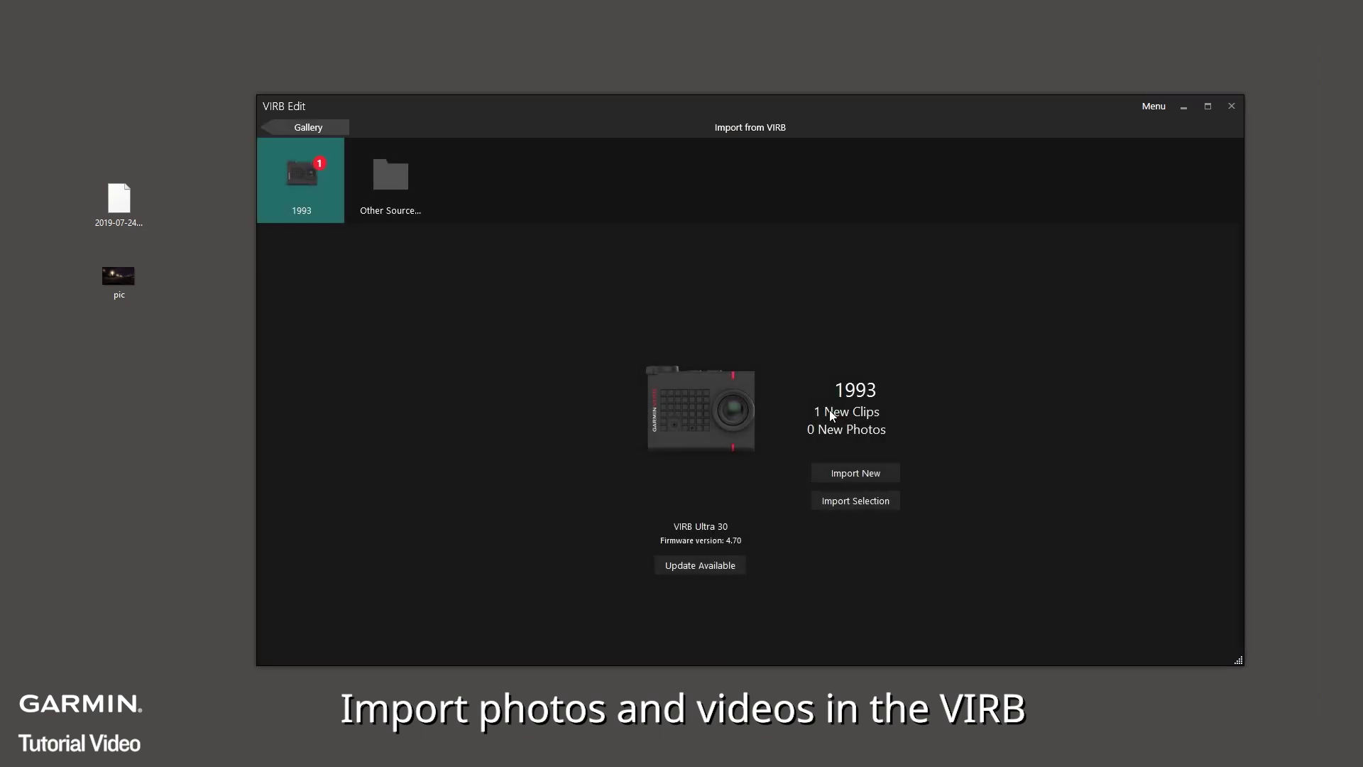
{"action": "left_click", "coordinate": [849, 505]}
{"action": "left_click", "coordinate": [353, 361]}
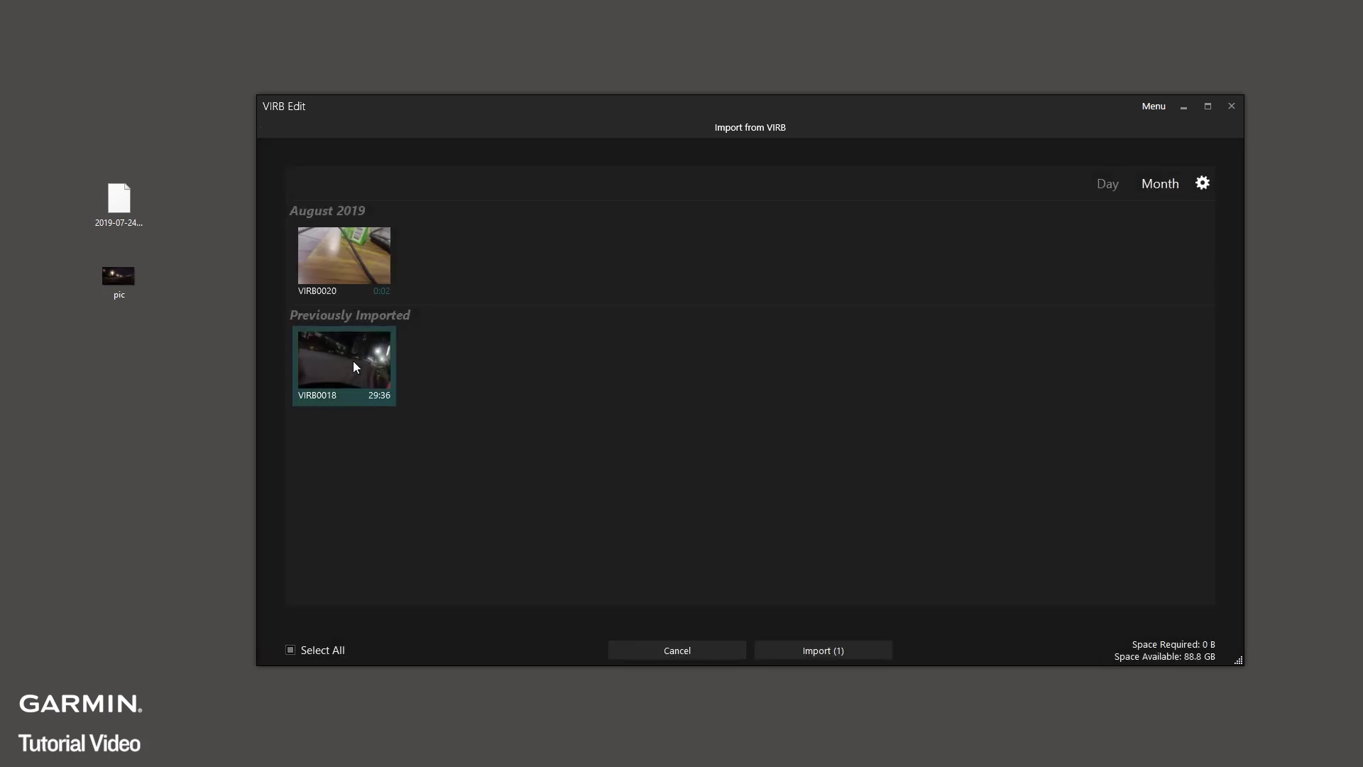
{"action": "left_click", "coordinate": [836, 651]}
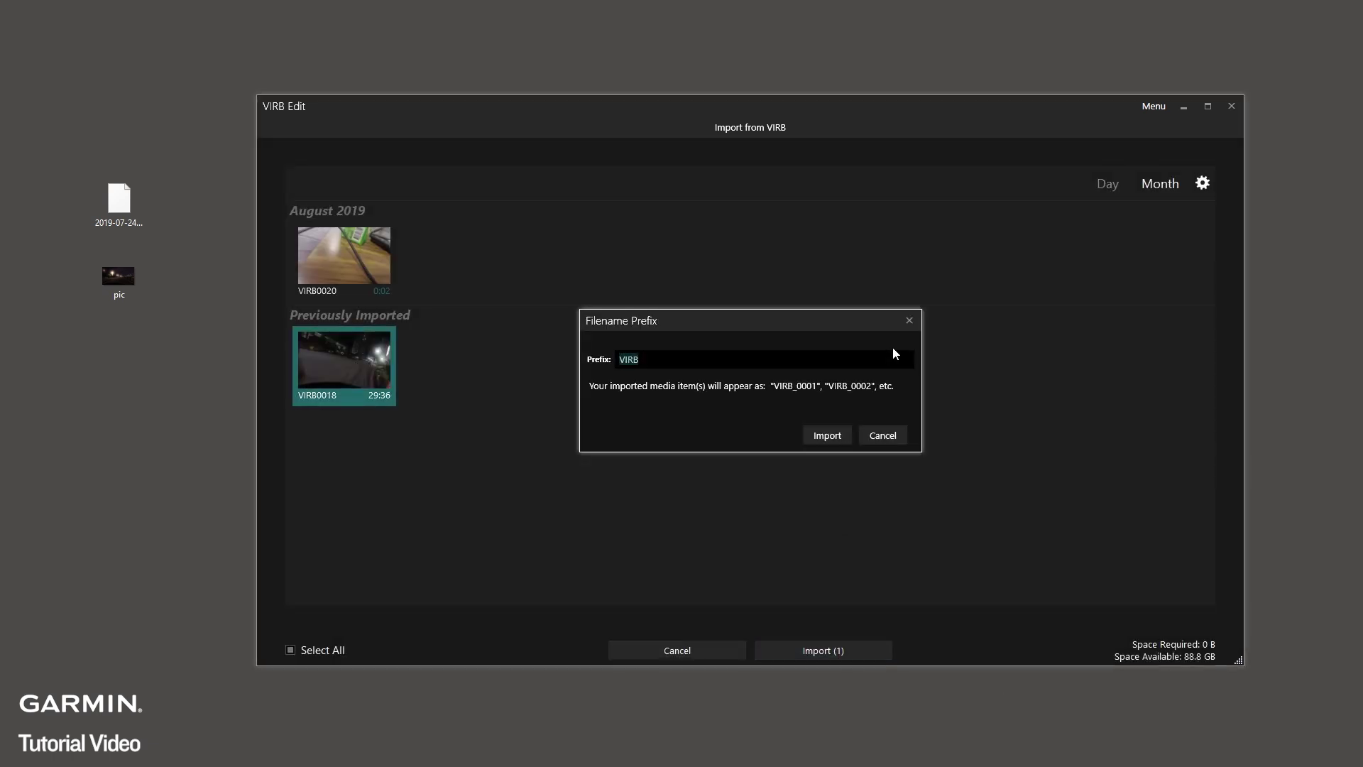
{"action": "left_click", "coordinate": [828, 436]}
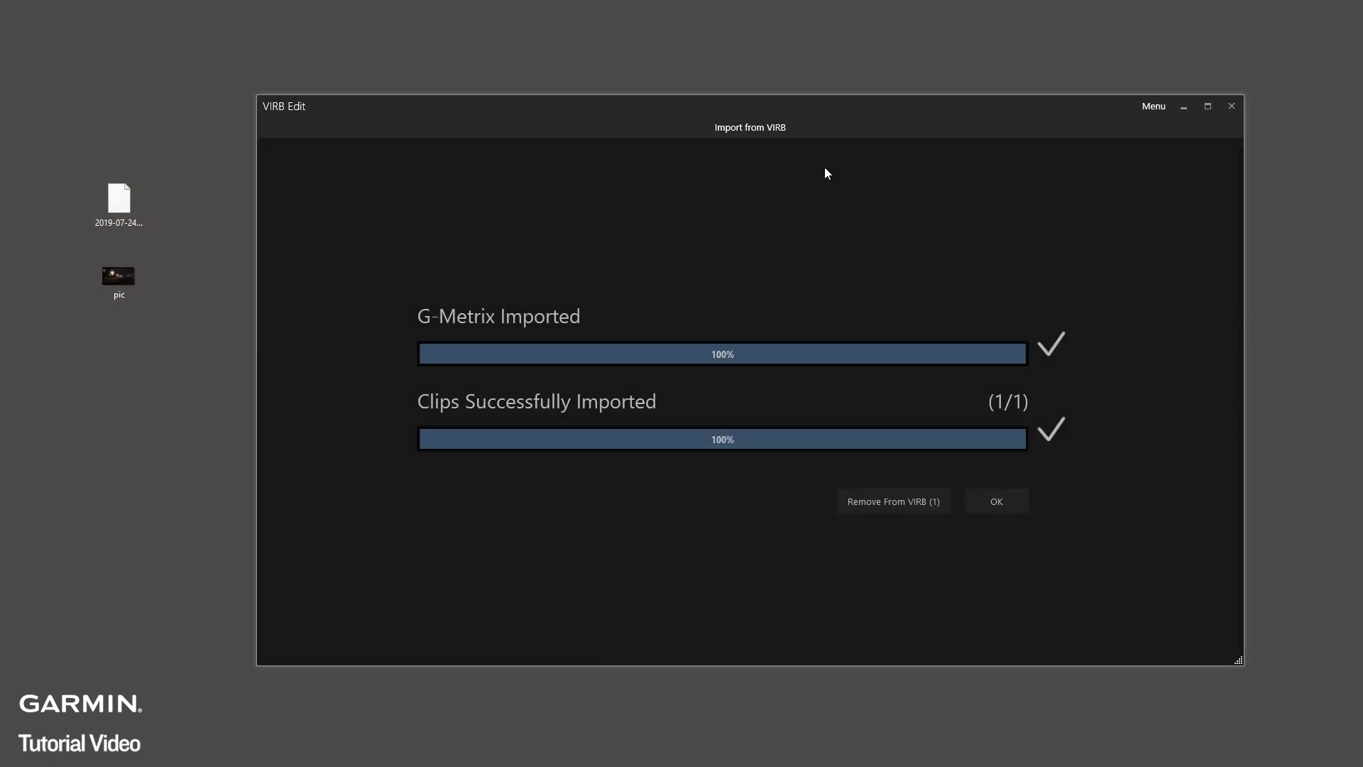
Step: Finish the import and create a new video project named My Video
{"action": "left_click", "coordinate": [994, 501]}
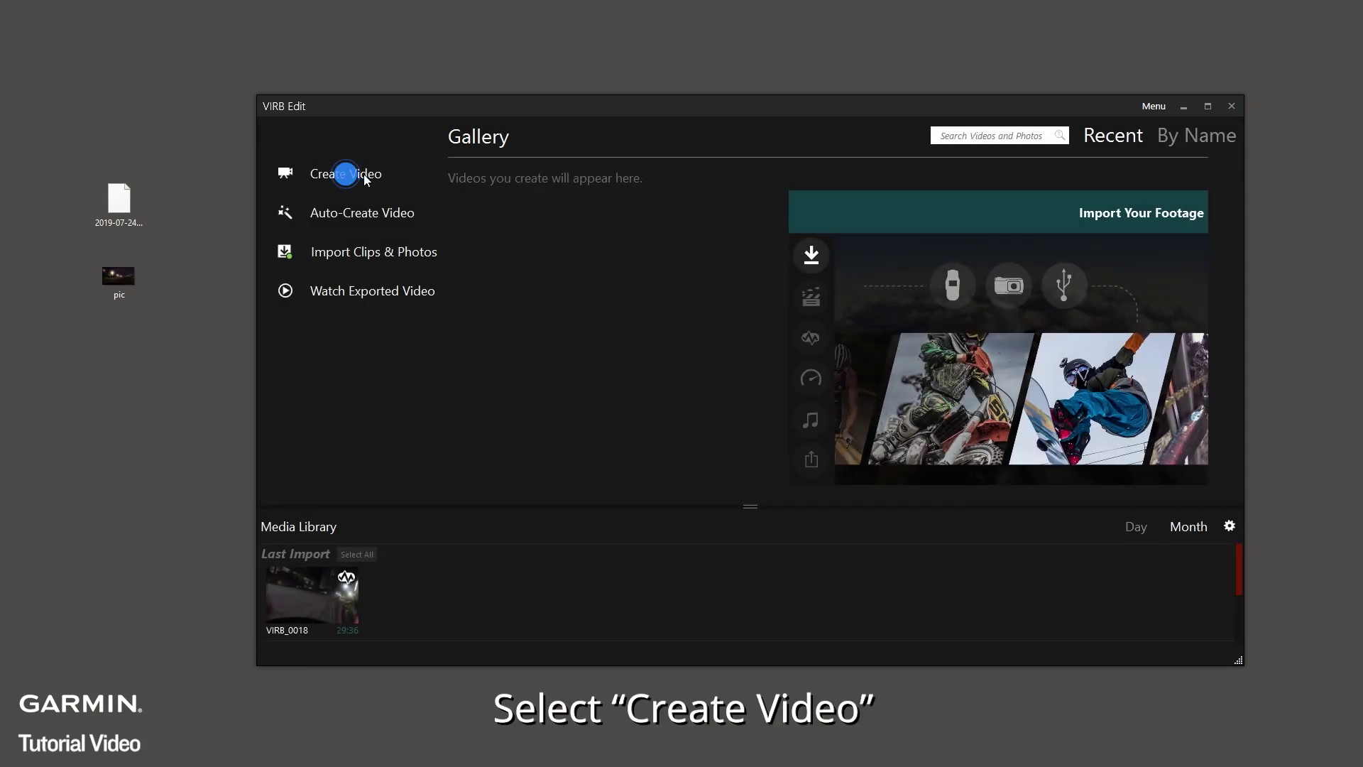
{"action": "left_click", "coordinate": [318, 174]}
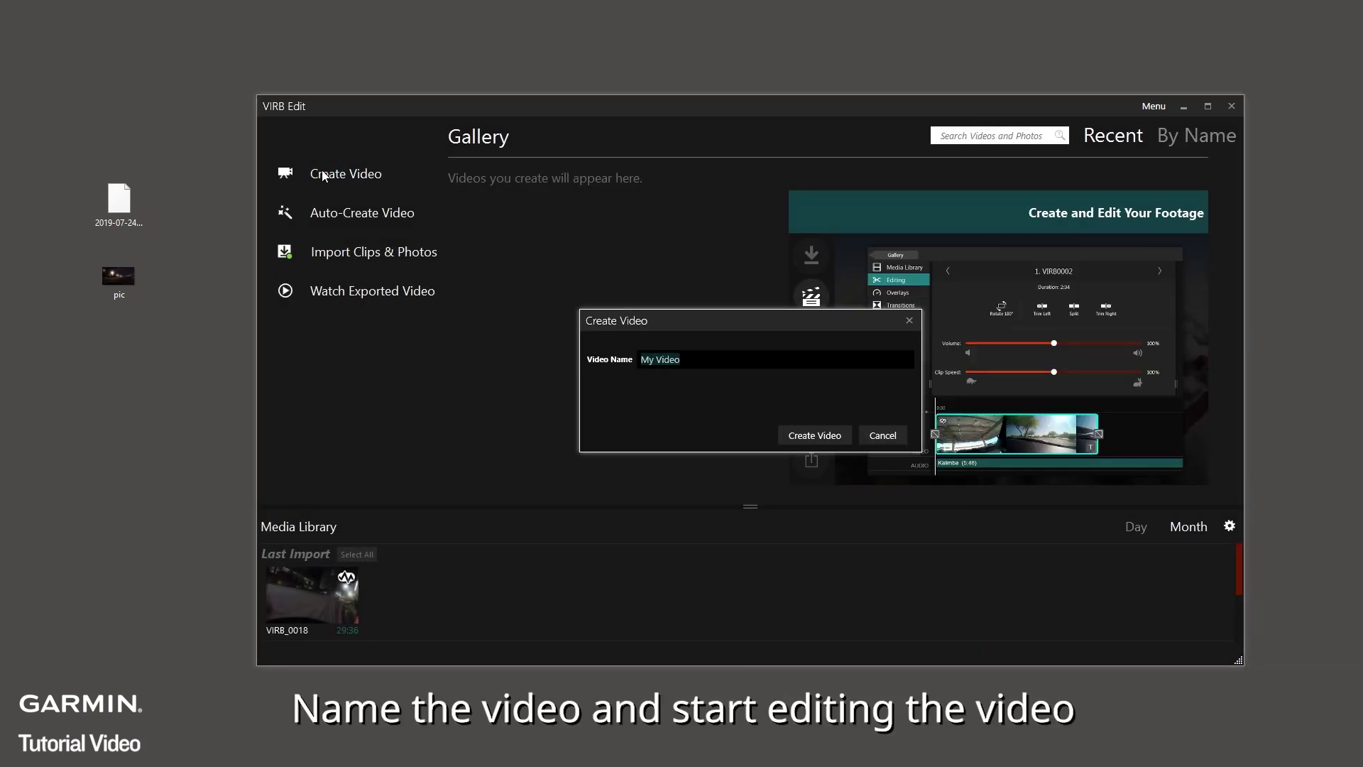
{"action": "left_click", "coordinate": [838, 437]}
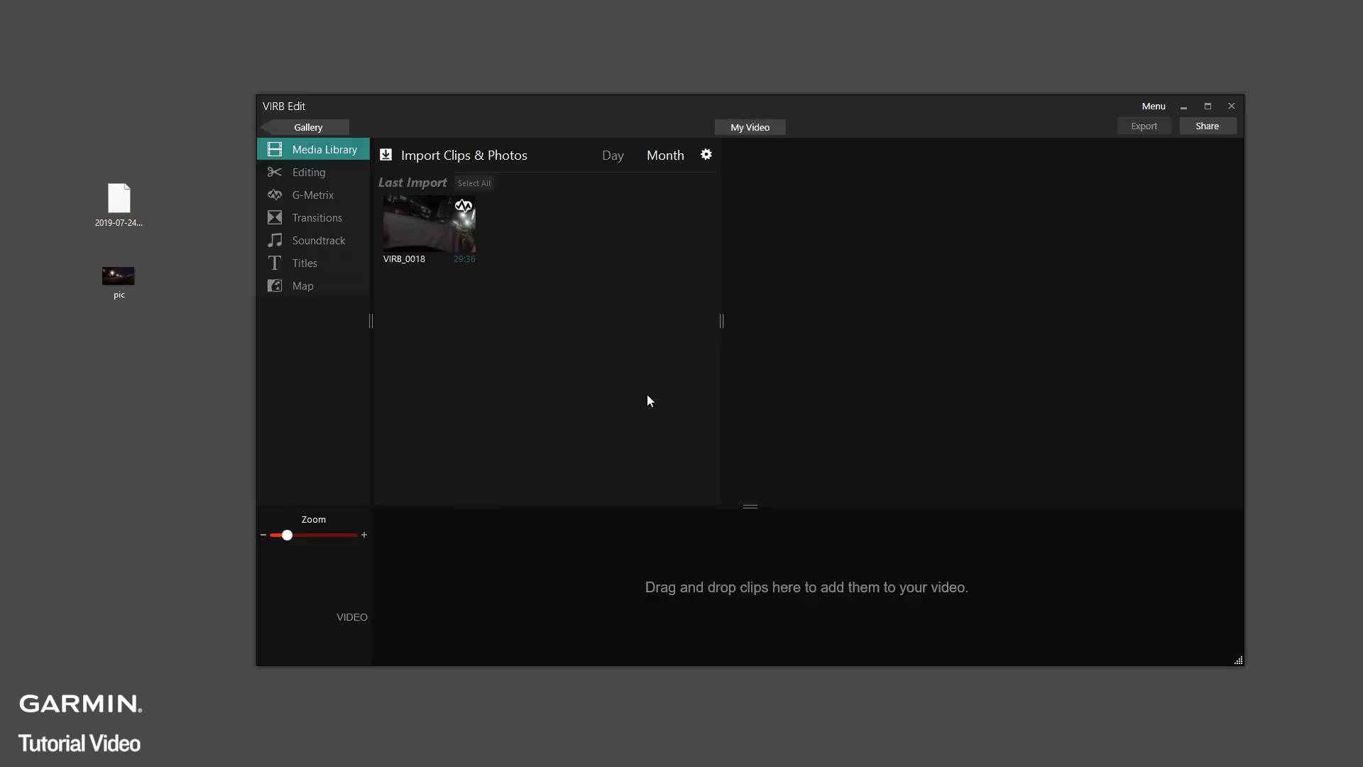
Step: Put VIRB_0018 on the timeline, add the desktop pic photo to the library, and zoom in
{"action": "left_click_drag", "start_coordinate": [446, 227], "coordinate": [566, 583]}
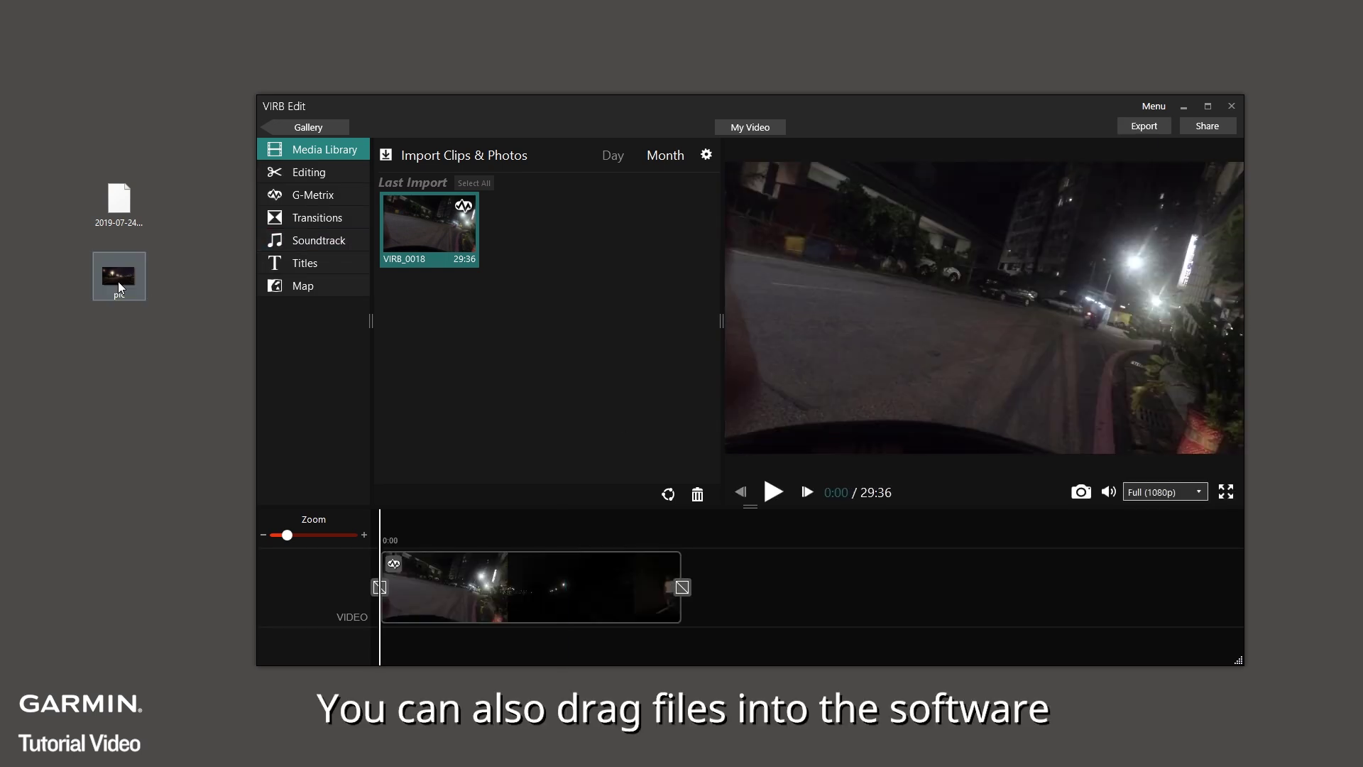
{"action": "left_click_drag", "start_coordinate": [119, 281], "coordinate": [506, 360]}
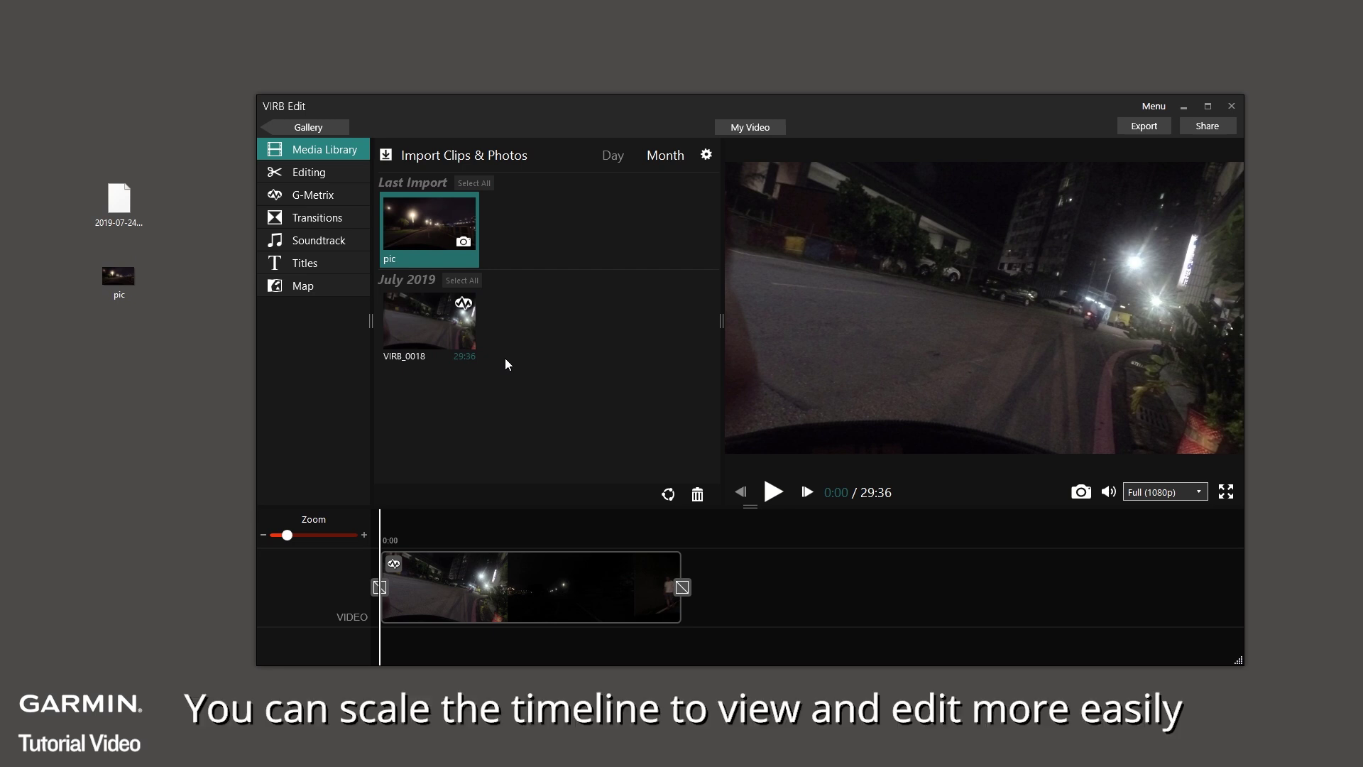
{"action": "left_click_drag", "start_coordinate": [287, 536], "coordinate": [299, 538]}
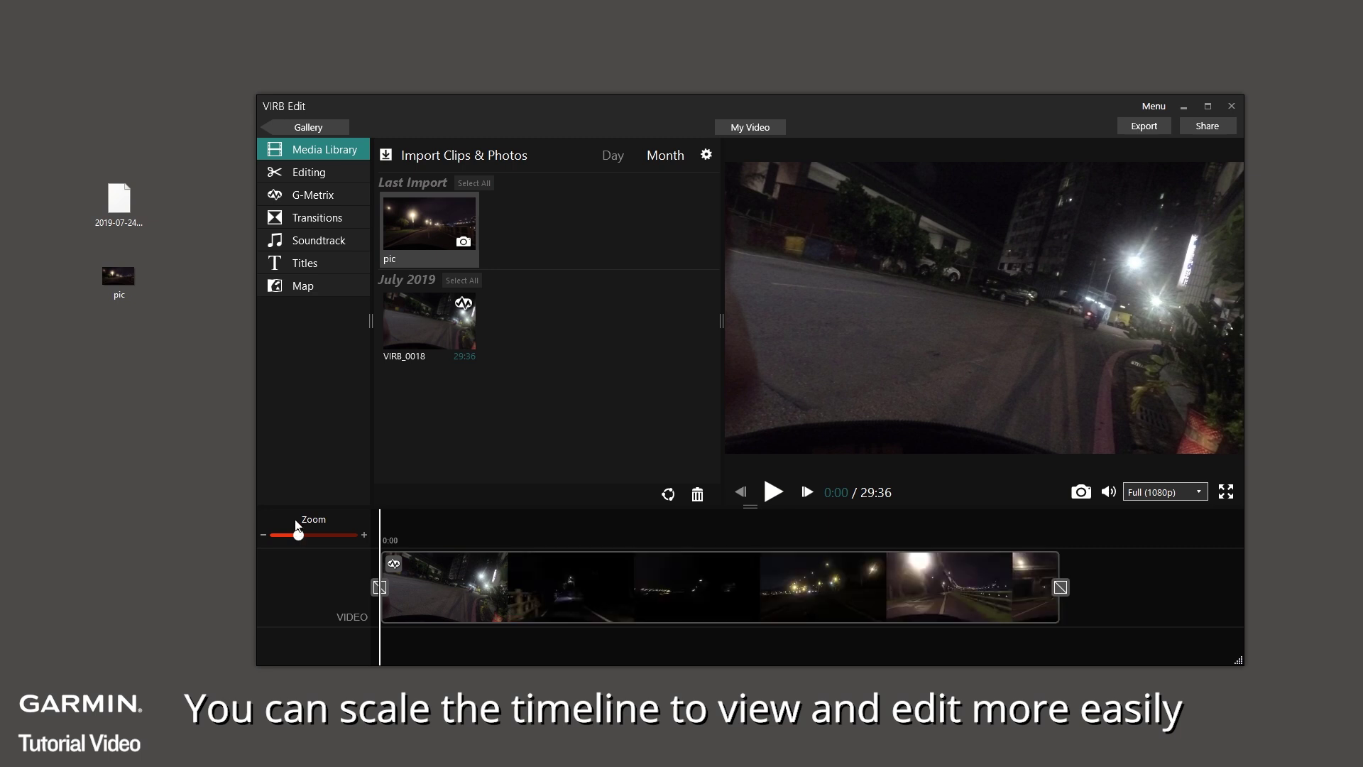
Step: Set VIRB_0018's clip speed to 600% and split it at the playhead
{"action": "left_click", "coordinate": [308, 172]}
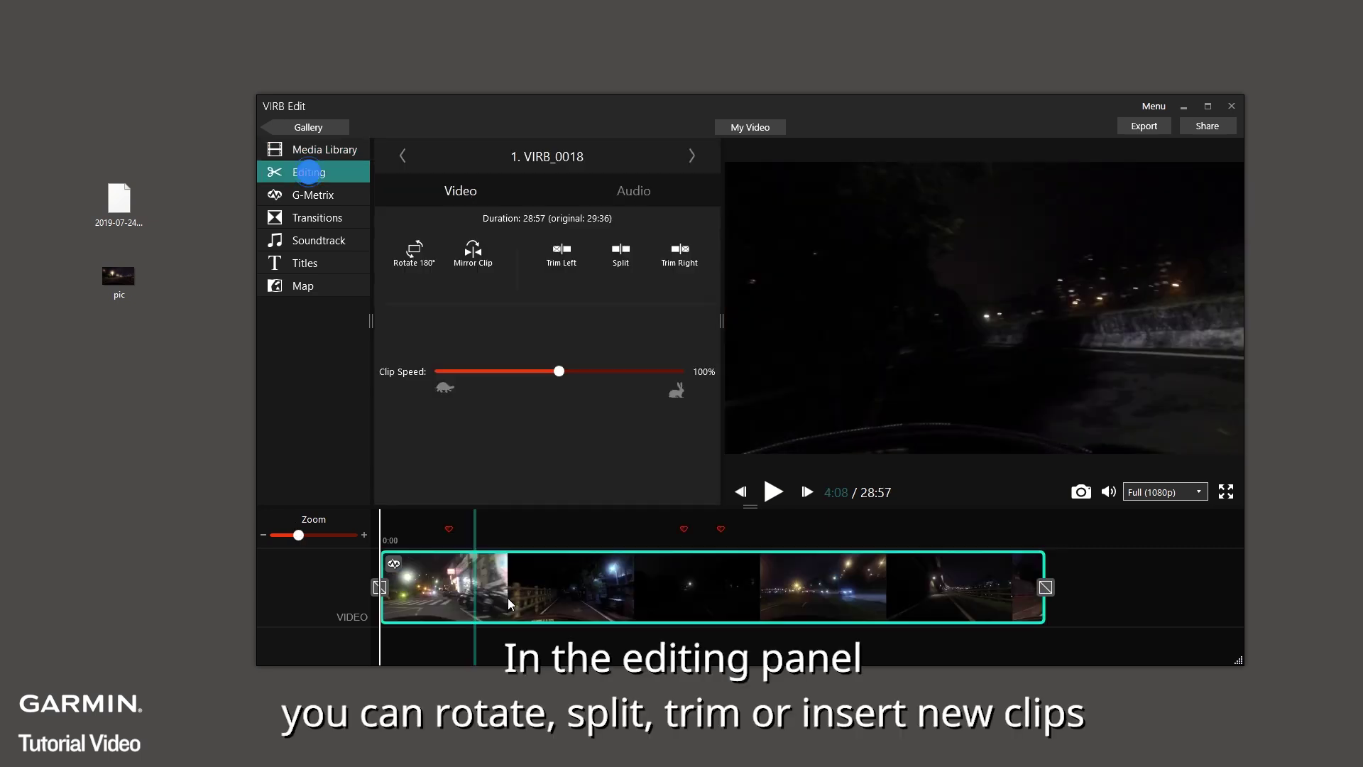
{"action": "left_click", "coordinate": [661, 372]}
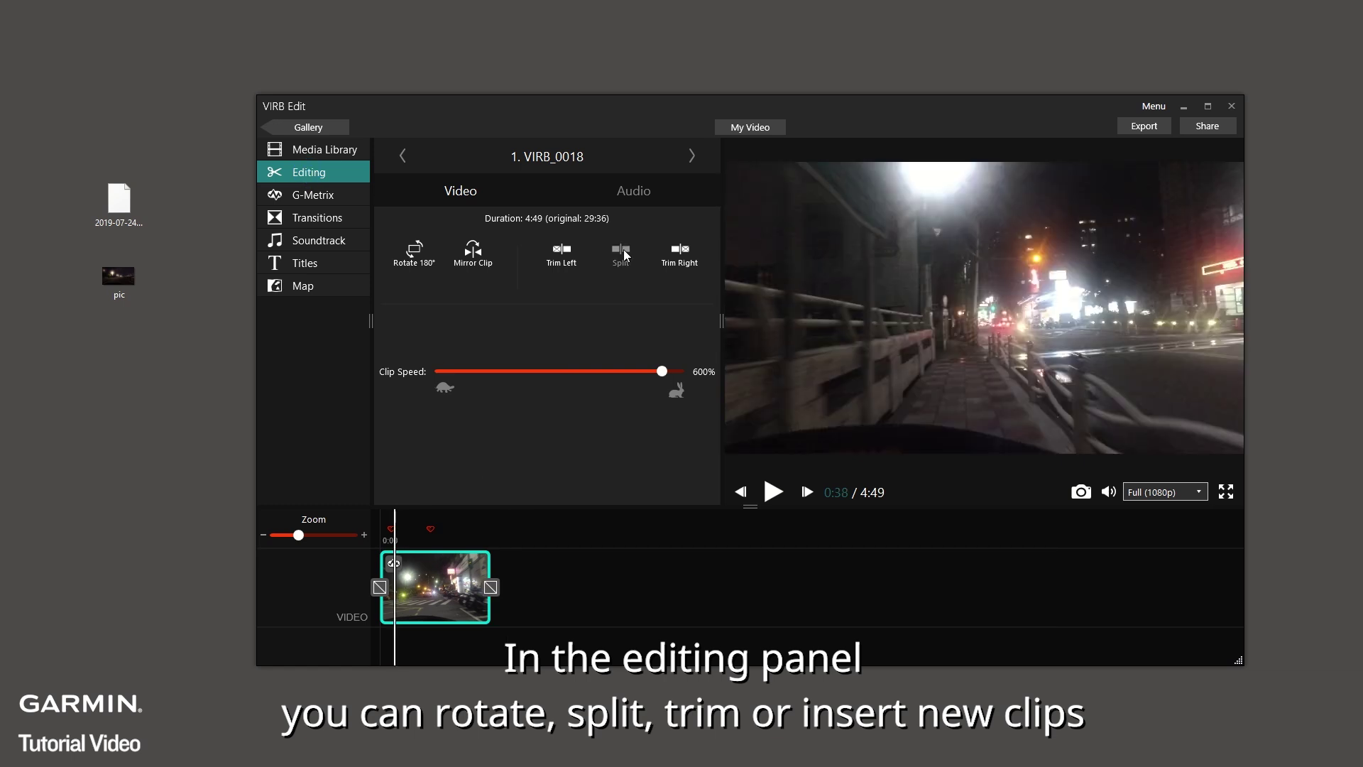
{"action": "left_click", "coordinate": [619, 256]}
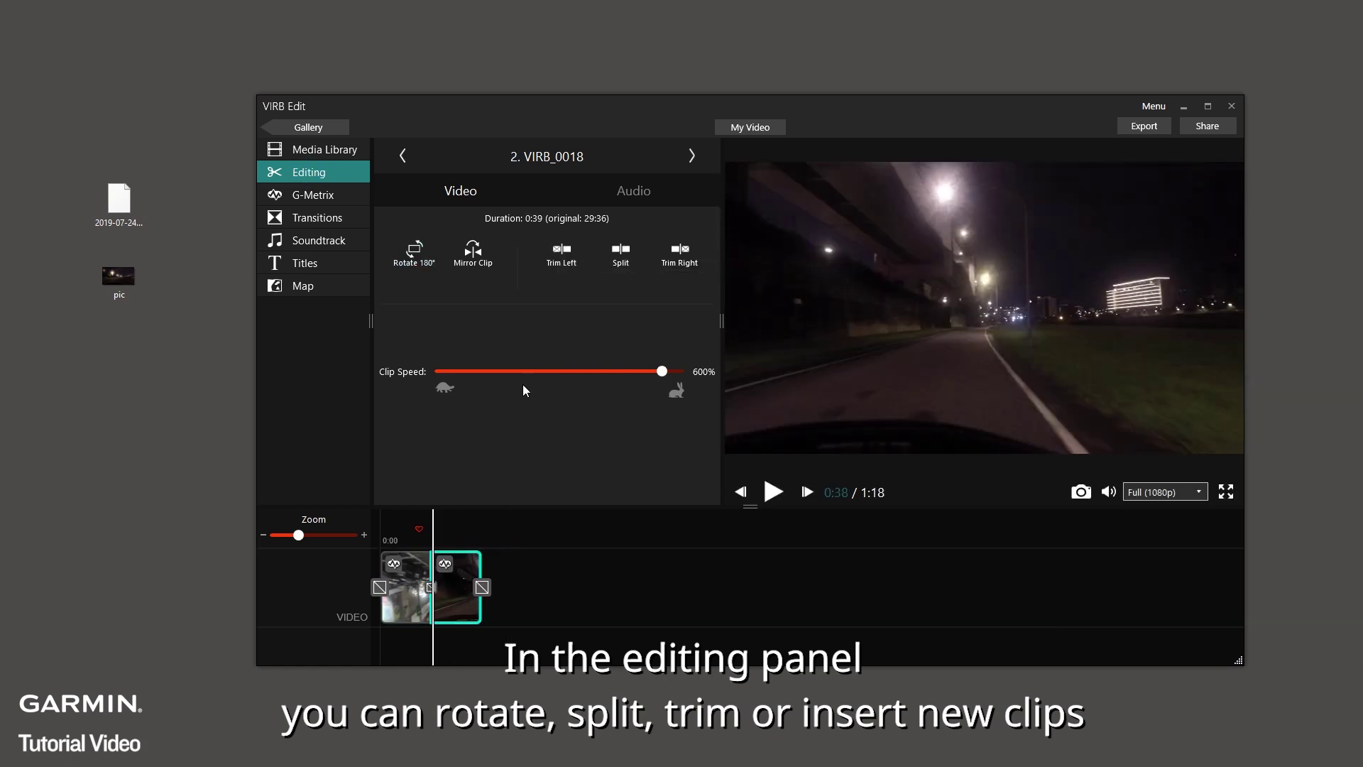
Step: Insert the pic photo between the two clip halves and open its editing options
{"action": "left_click", "coordinate": [340, 149]}
{"action": "left_click_drag", "start_coordinate": [429, 224], "coordinate": [433, 568]}
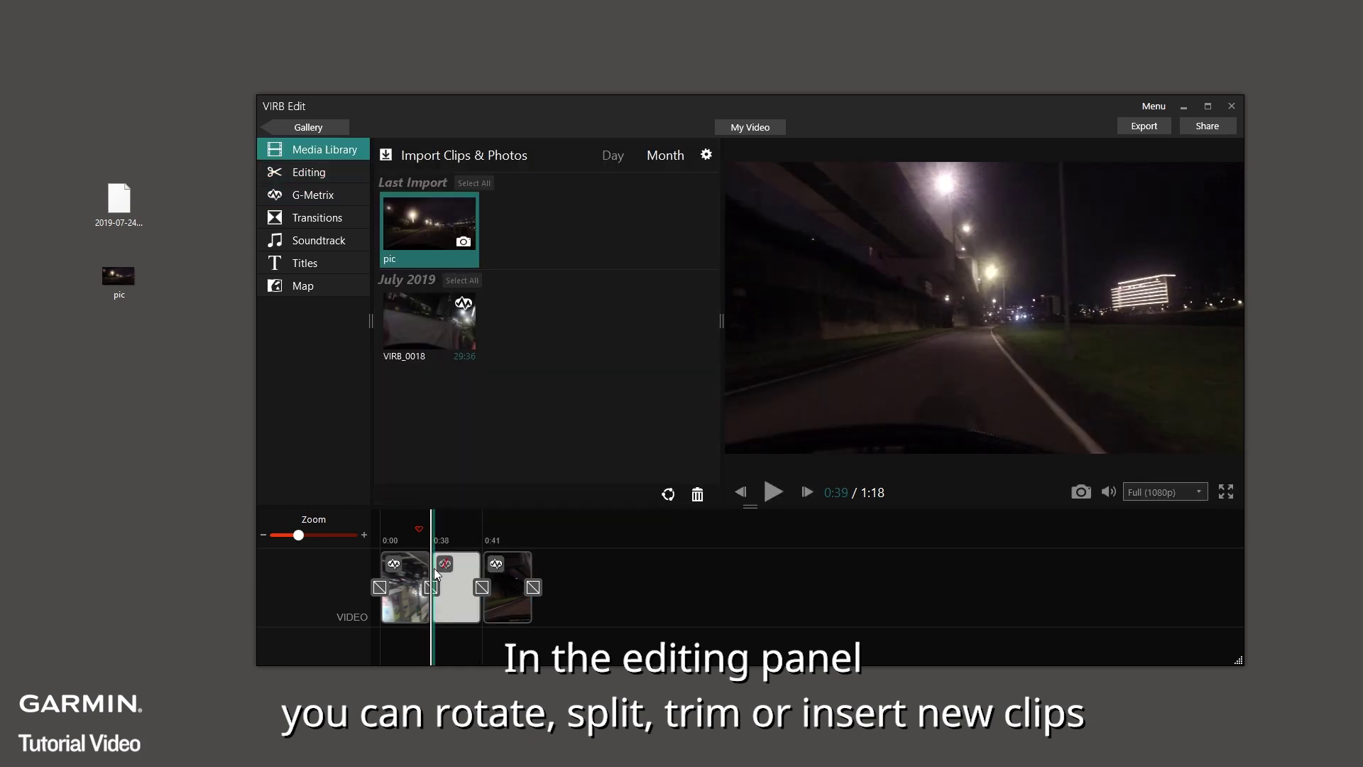
{"action": "double_click", "coordinate": [466, 588]}
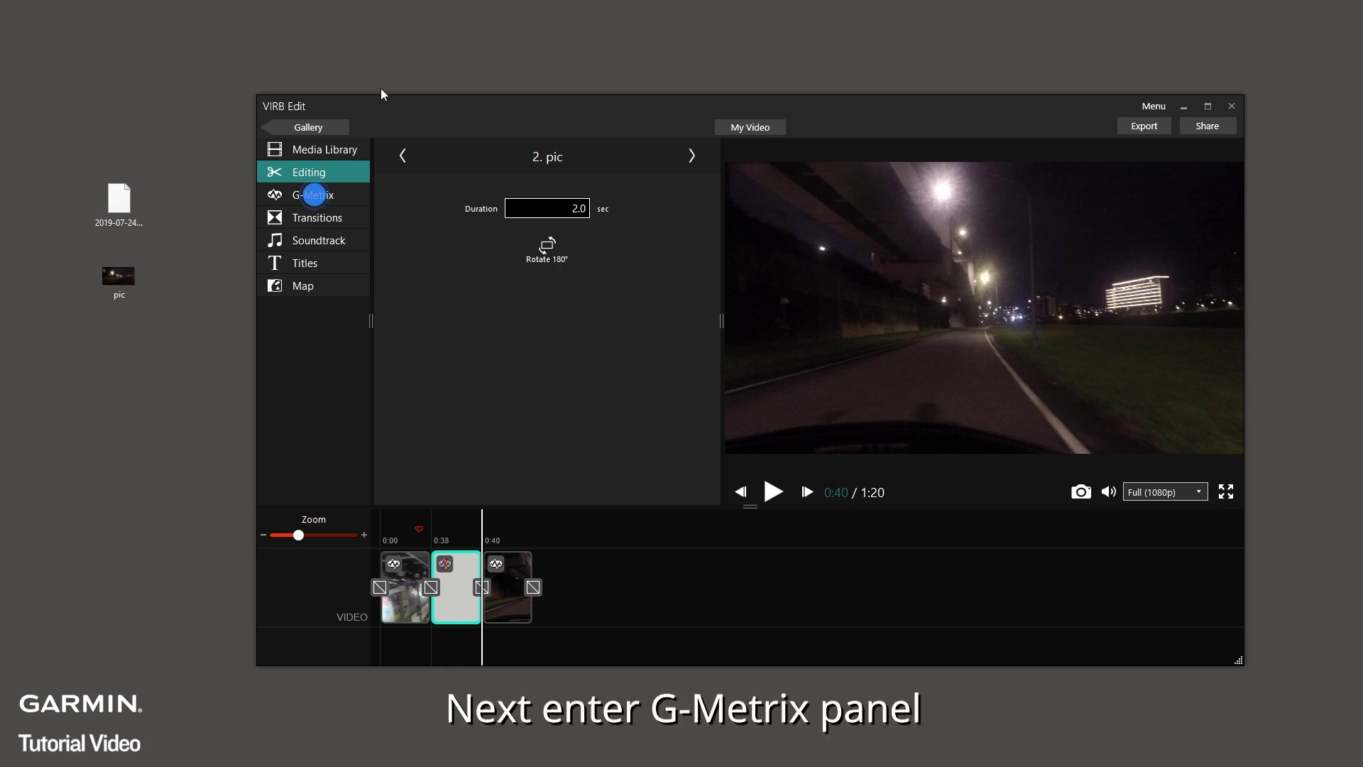
Step: Try the Centrist, CLASSIC and Down View overlay templates on the first clip, then choose NONE
{"action": "left_click", "coordinate": [315, 199]}
{"action": "left_click", "coordinate": [409, 593]}
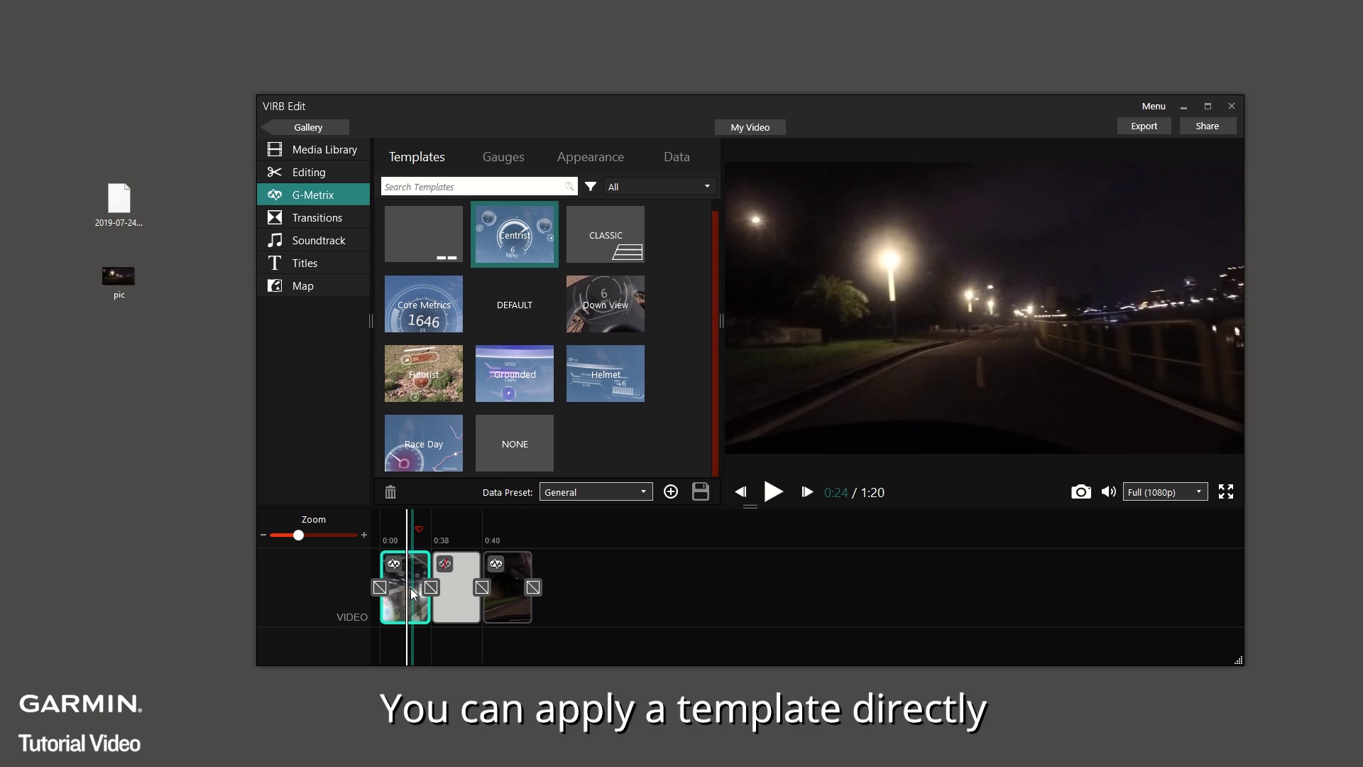
{"action": "left_click", "coordinate": [515, 235]}
{"action": "left_click", "coordinate": [592, 238]}
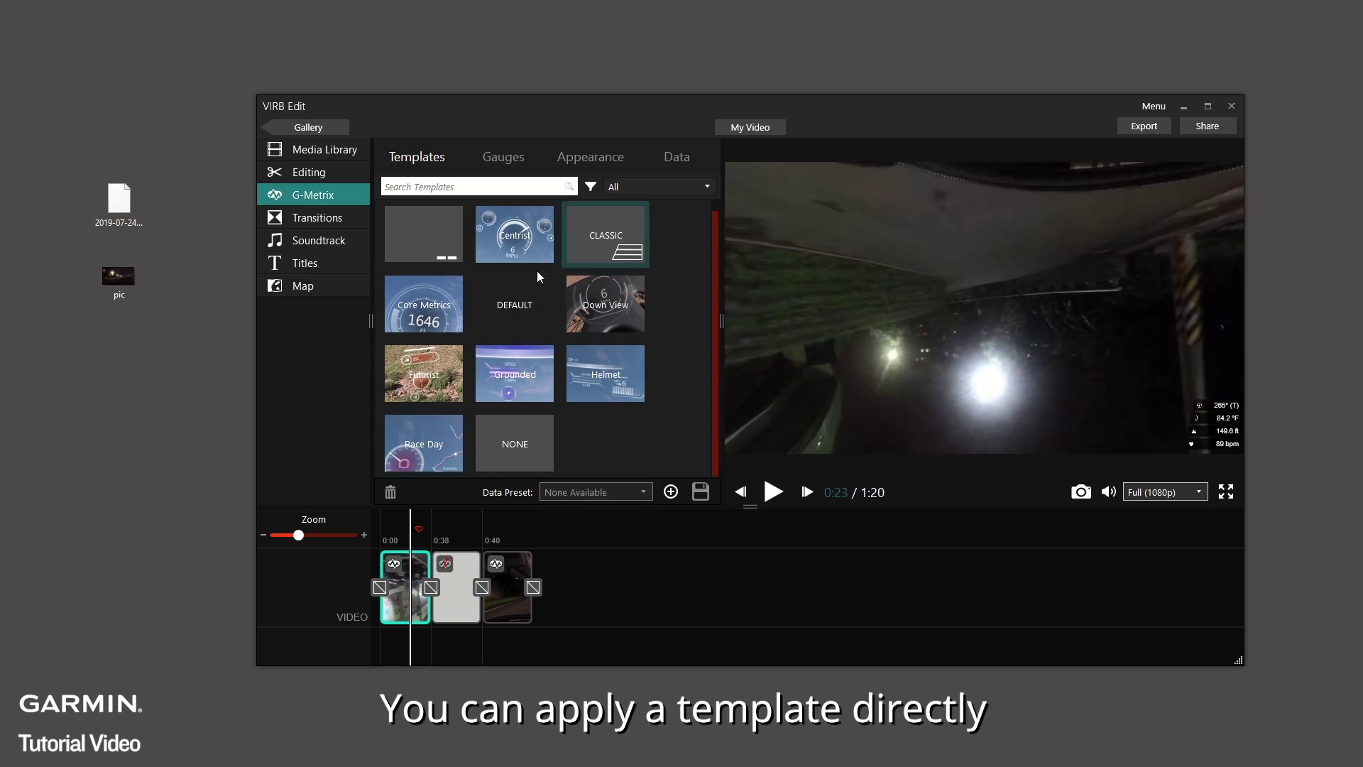
{"action": "left_click", "coordinate": [585, 319]}
{"action": "left_click", "coordinate": [518, 458]}
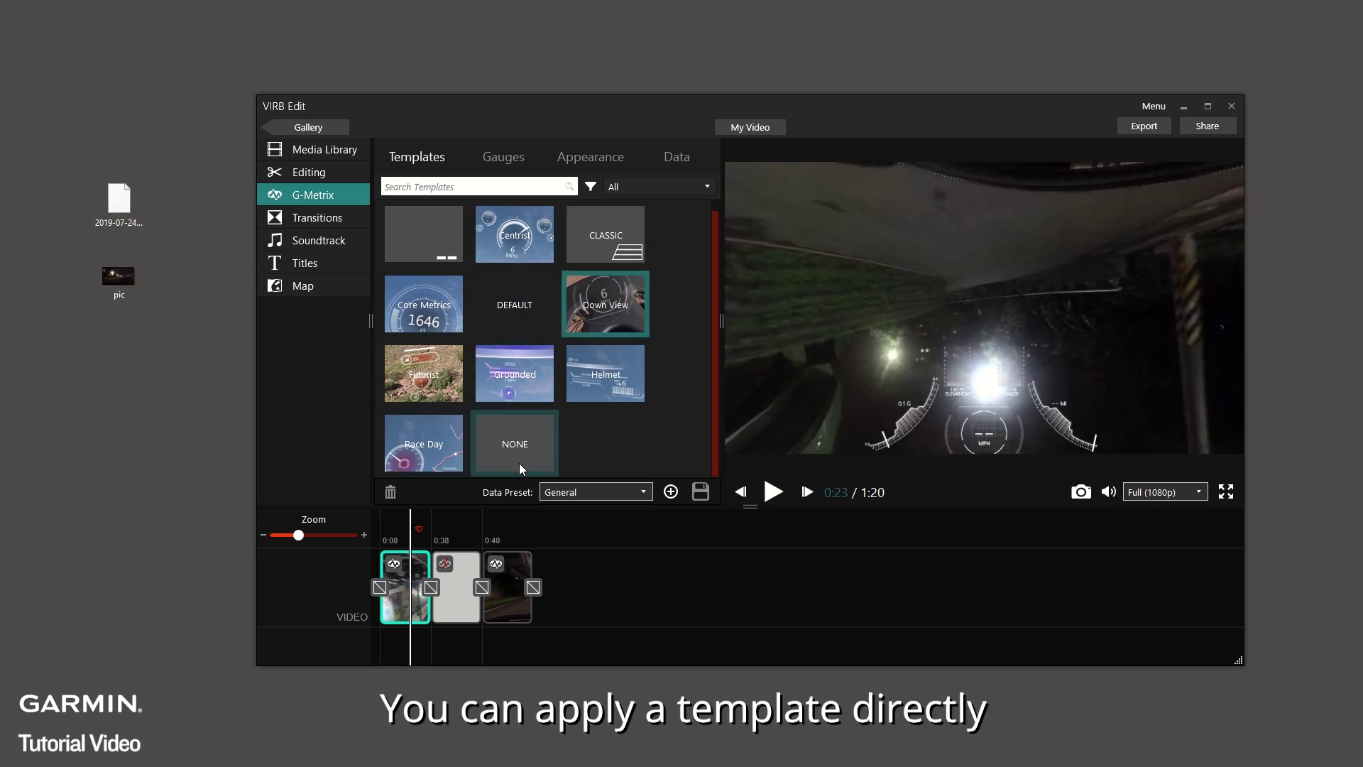
{"action": "left_click", "coordinate": [503, 156]}
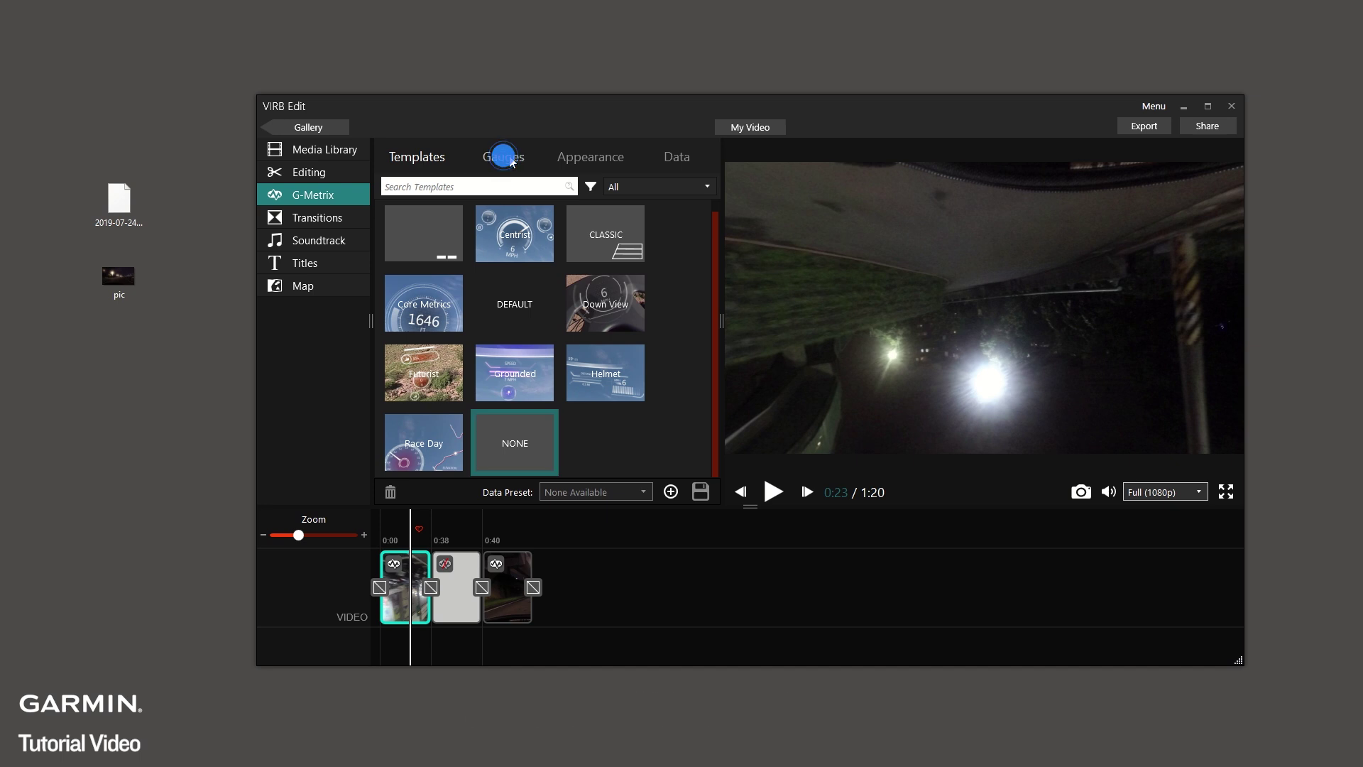
{"action": "left_click", "coordinate": [503, 156]}
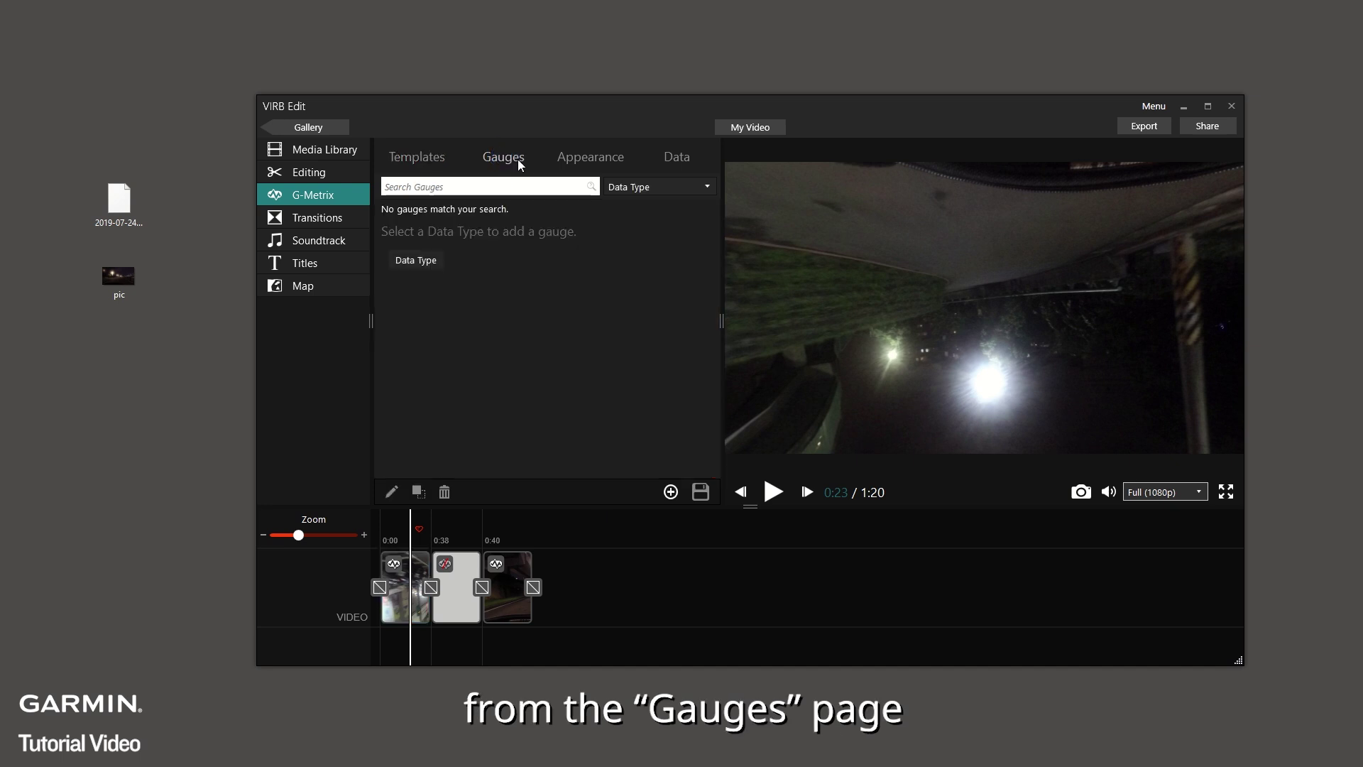
Step: Place a Heading (True) gauge and a Temperature gauge on the video and play it
{"action": "left_click", "coordinate": [635, 196]}
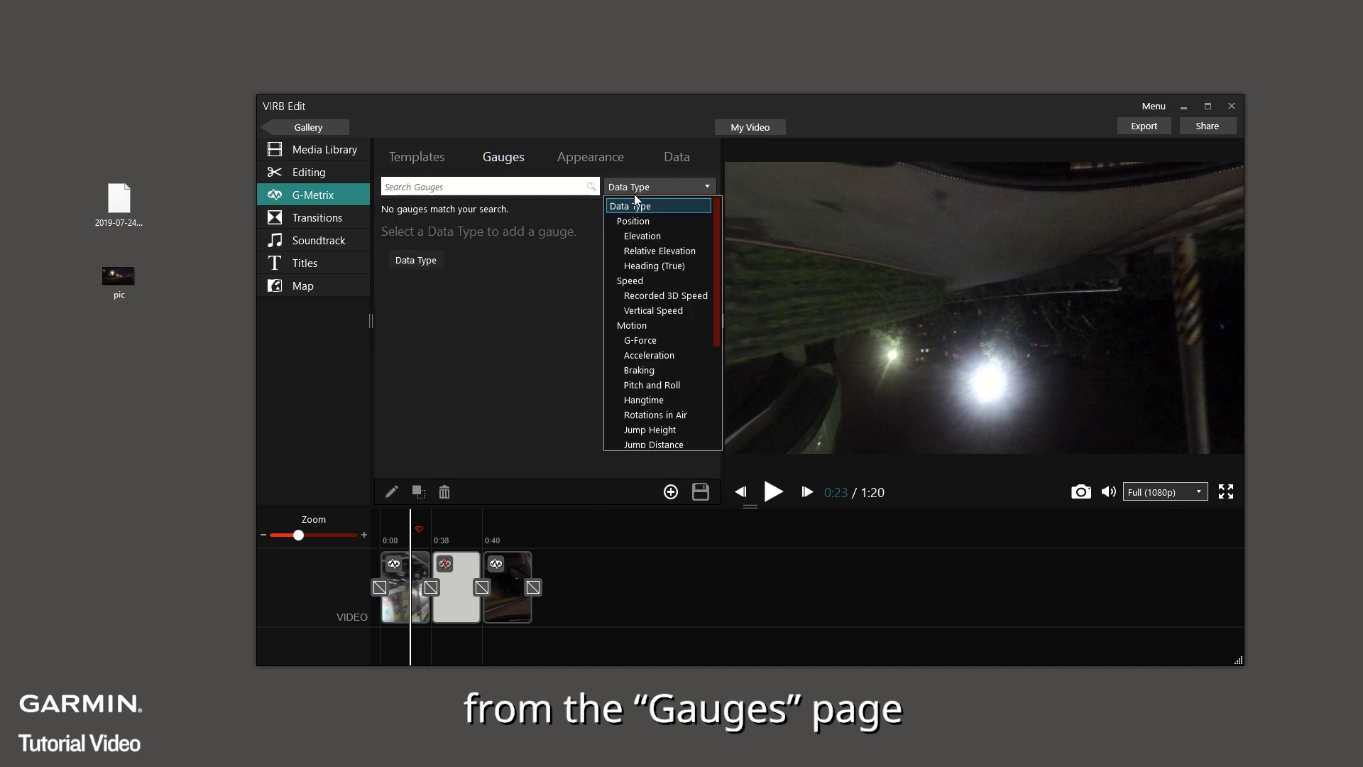
{"action": "left_click", "coordinate": [686, 271]}
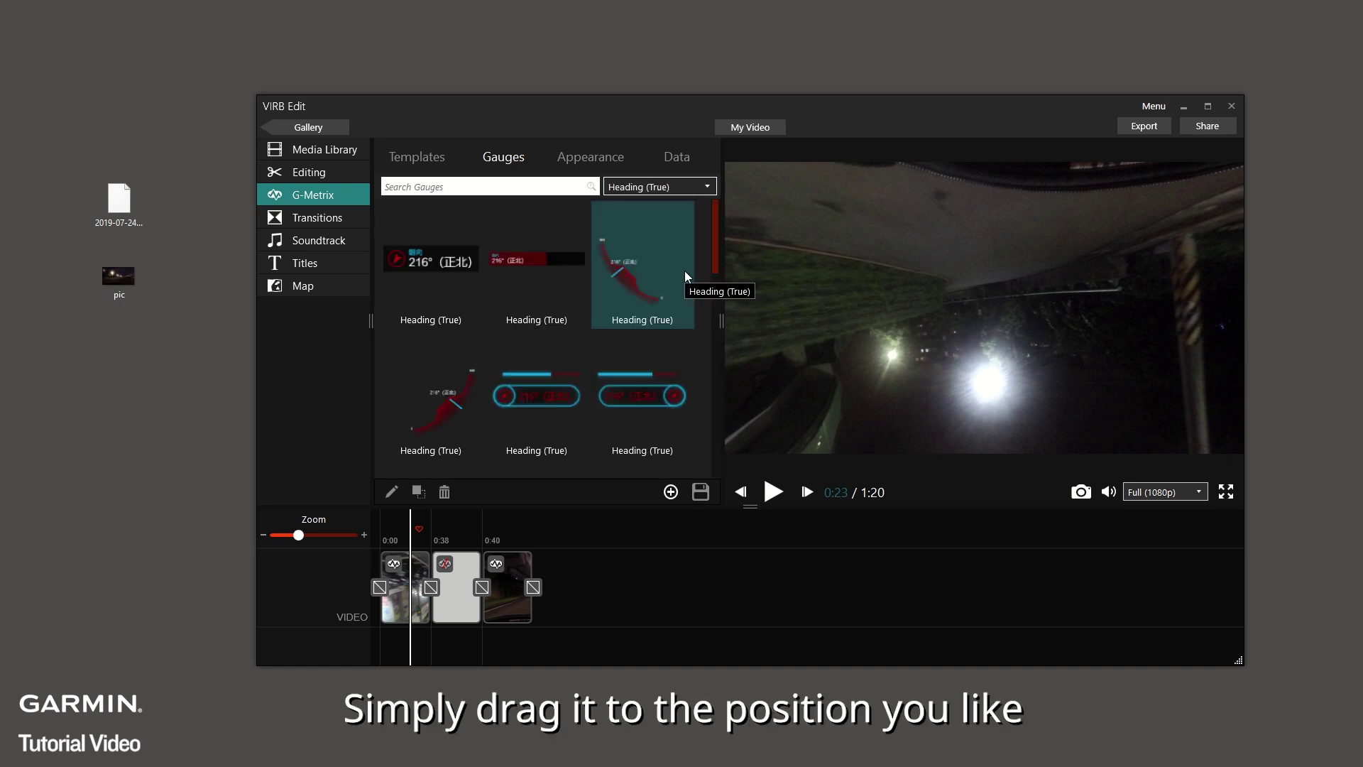
{"action": "left_click_drag", "start_coordinate": [454, 391], "coordinate": [1074, 349]}
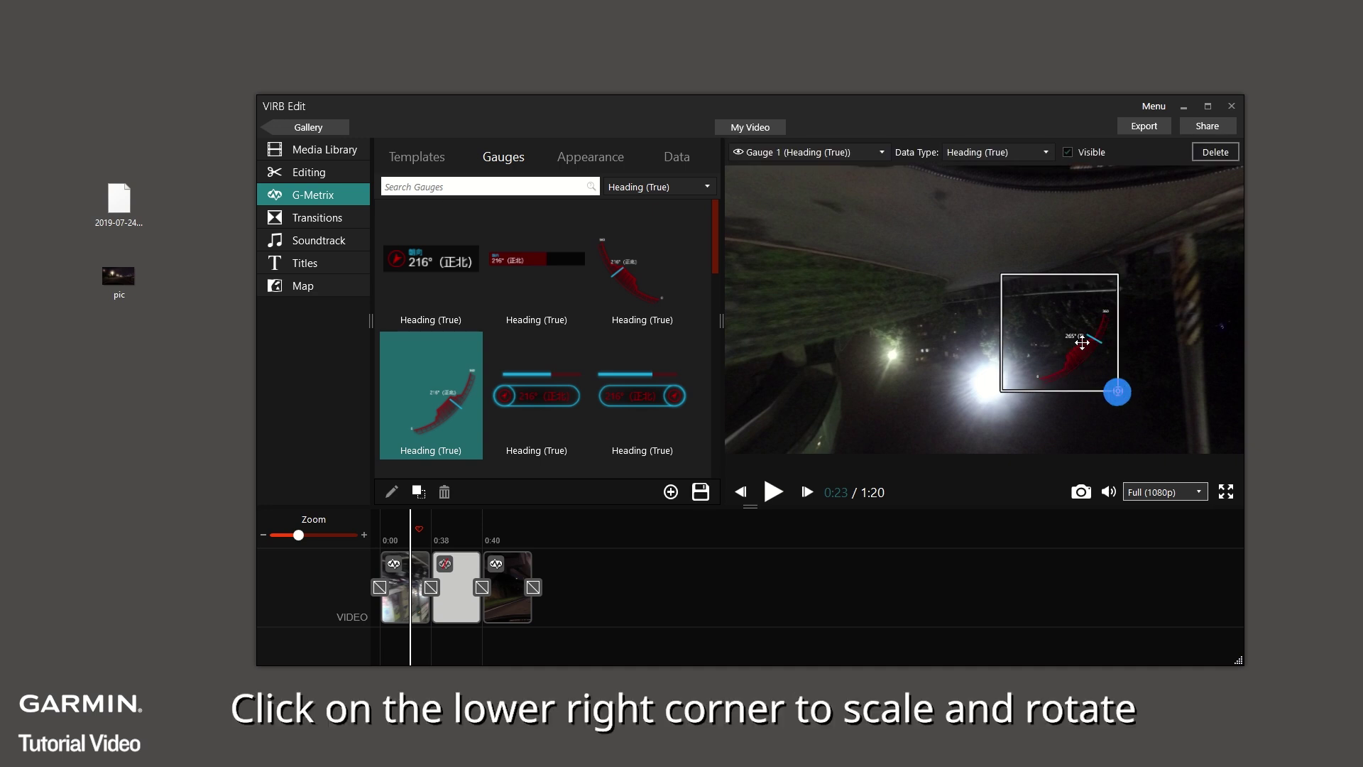
{"action": "left_click", "coordinate": [1117, 392]}
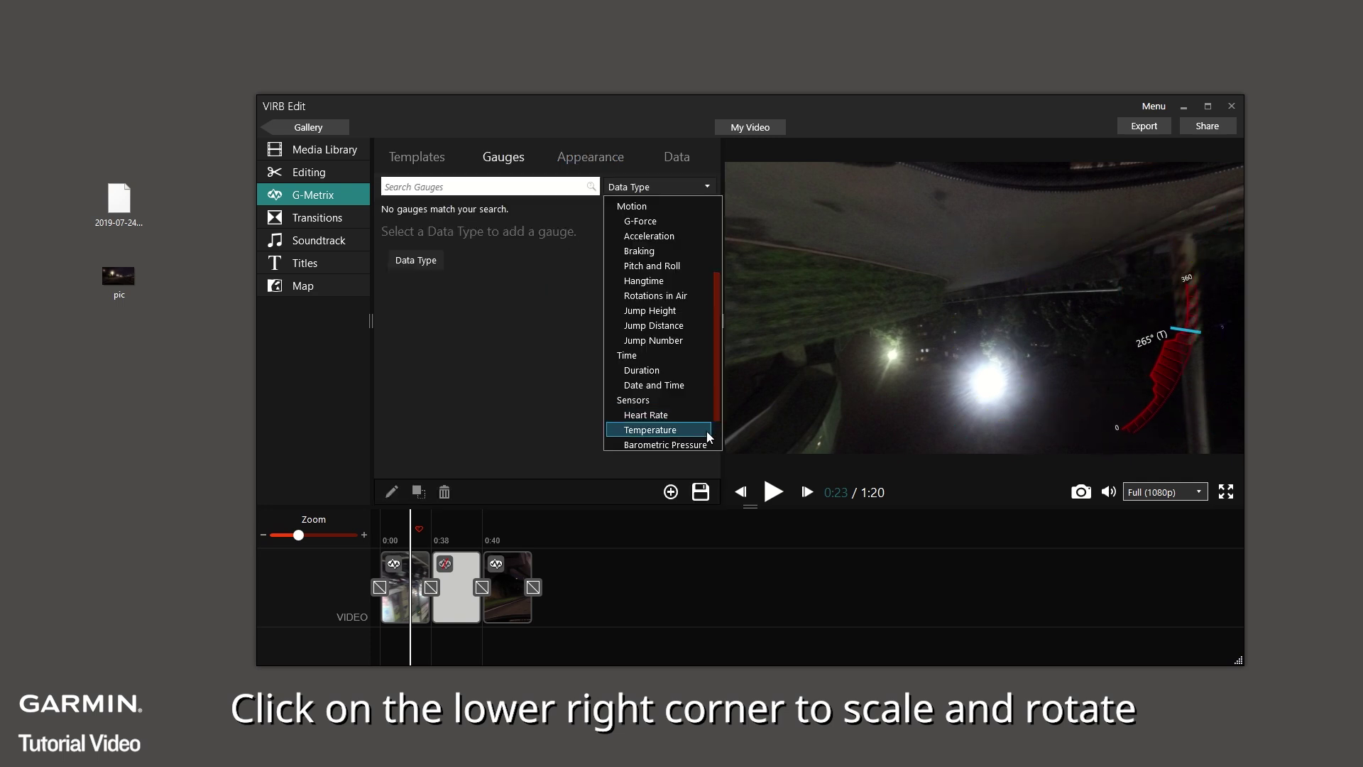
{"action": "left_click", "coordinate": [704, 440]}
{"action": "left_click_drag", "start_coordinate": [537, 261], "coordinate": [788, 362]}
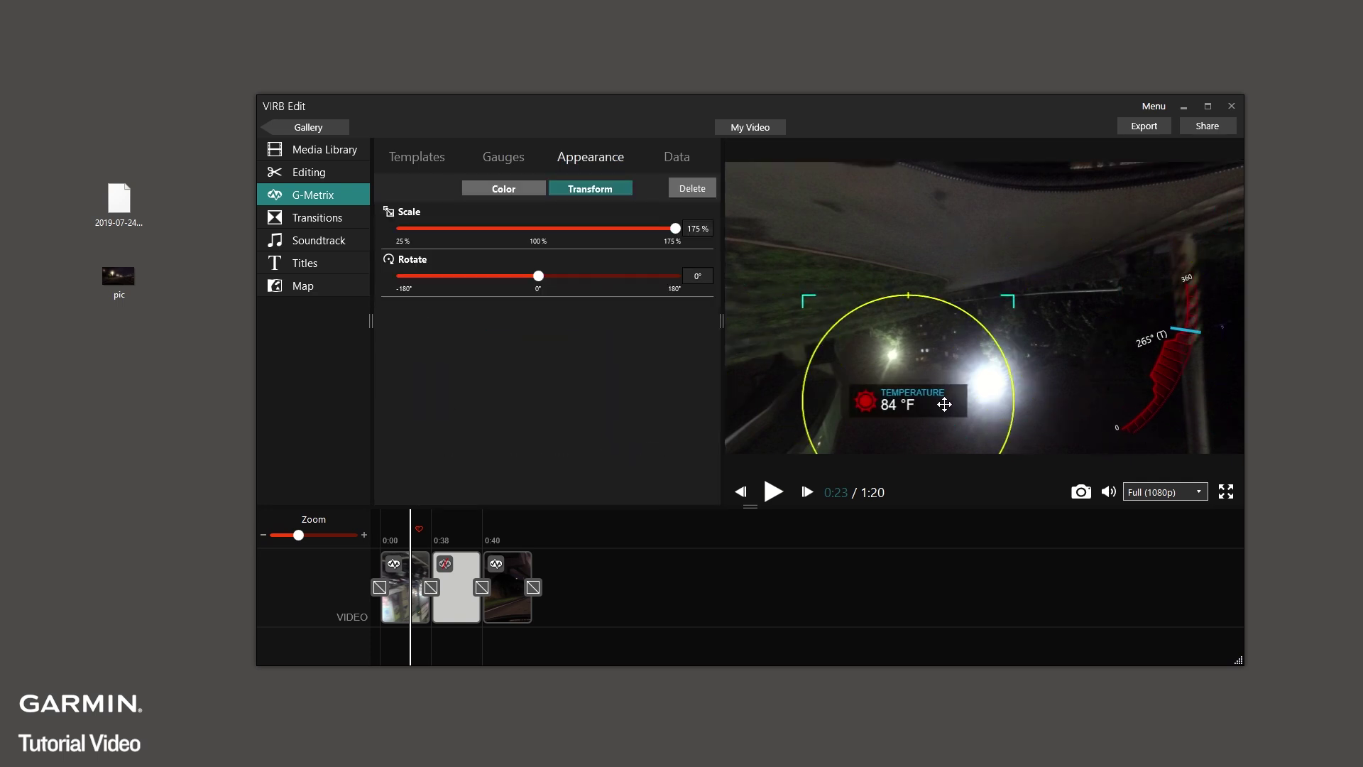
{"action": "left_click", "coordinate": [774, 492]}
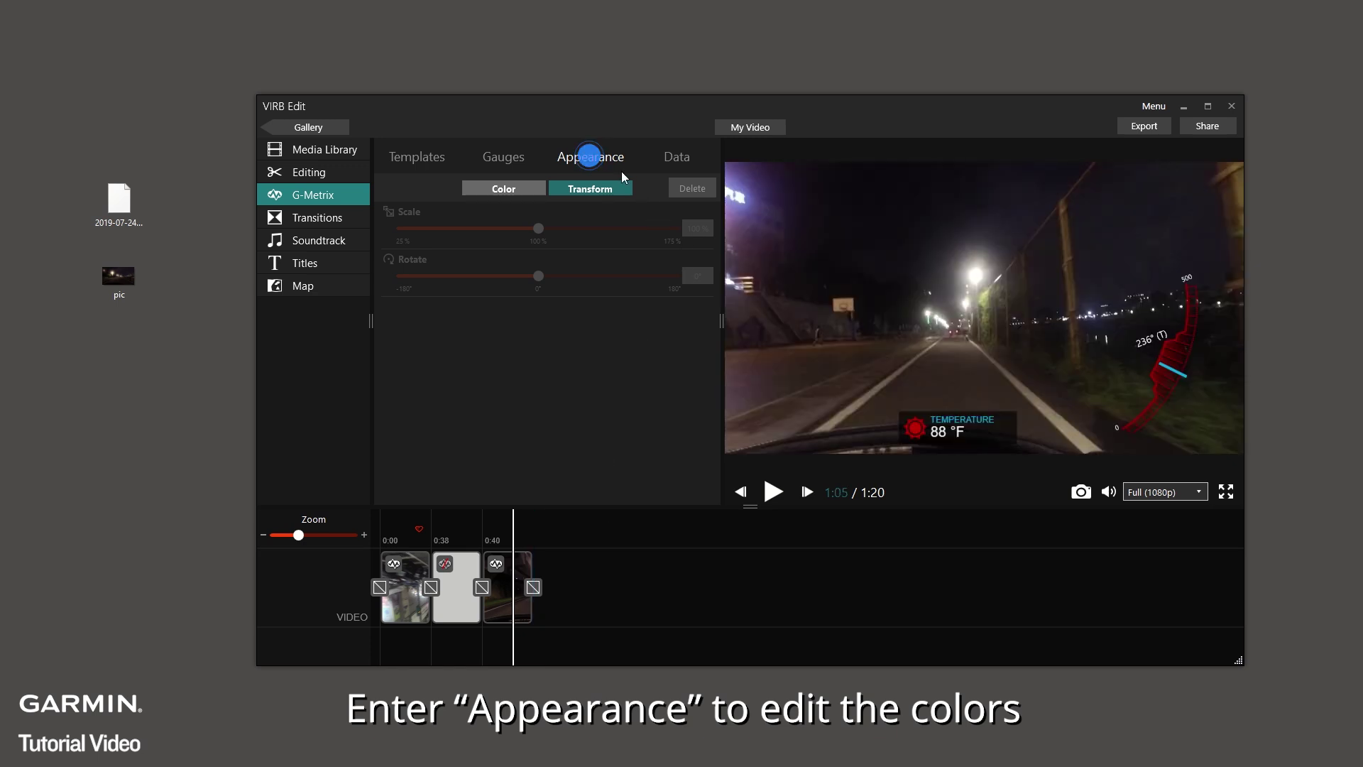
Step: Colour the gauges with a yellow second accent and a green background
{"action": "left_click", "coordinate": [603, 159]}
{"action": "left_click", "coordinate": [414, 321]}
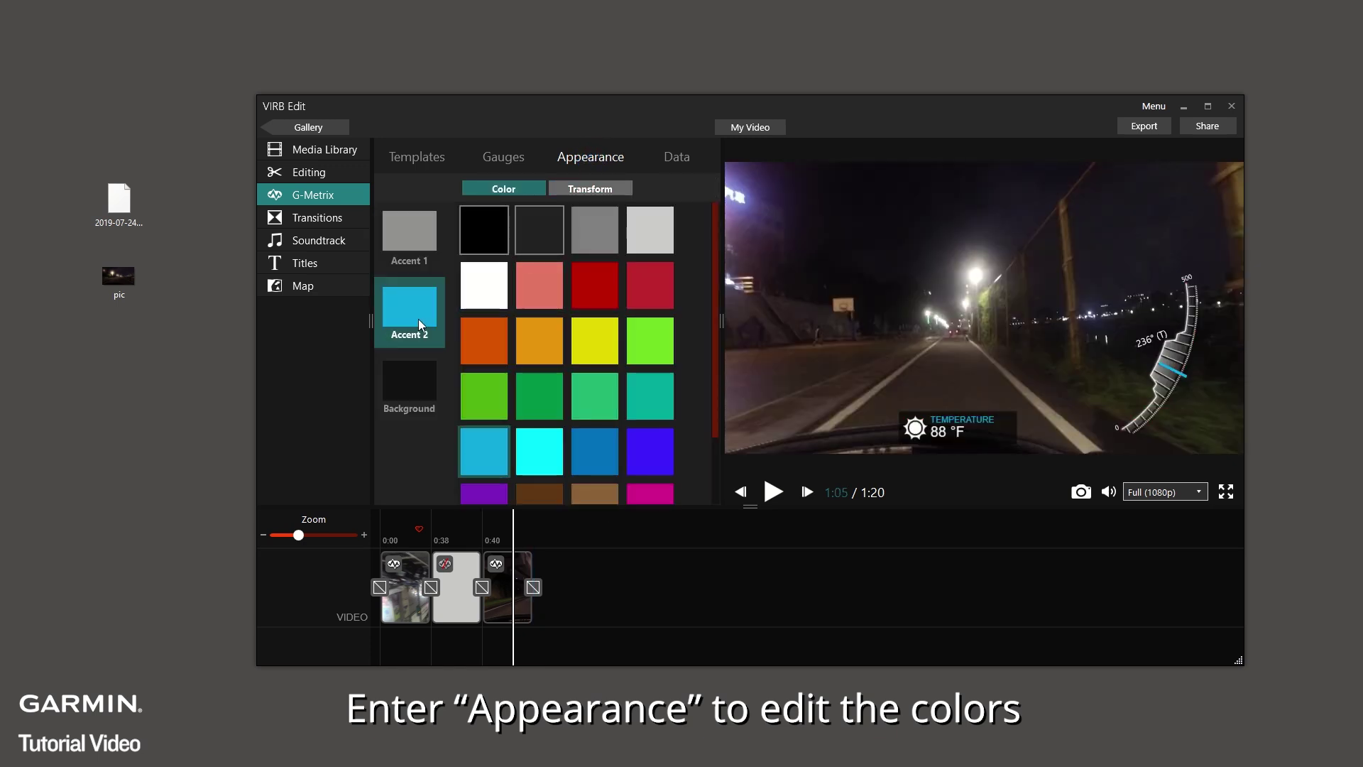
{"action": "left_click", "coordinate": [598, 348]}
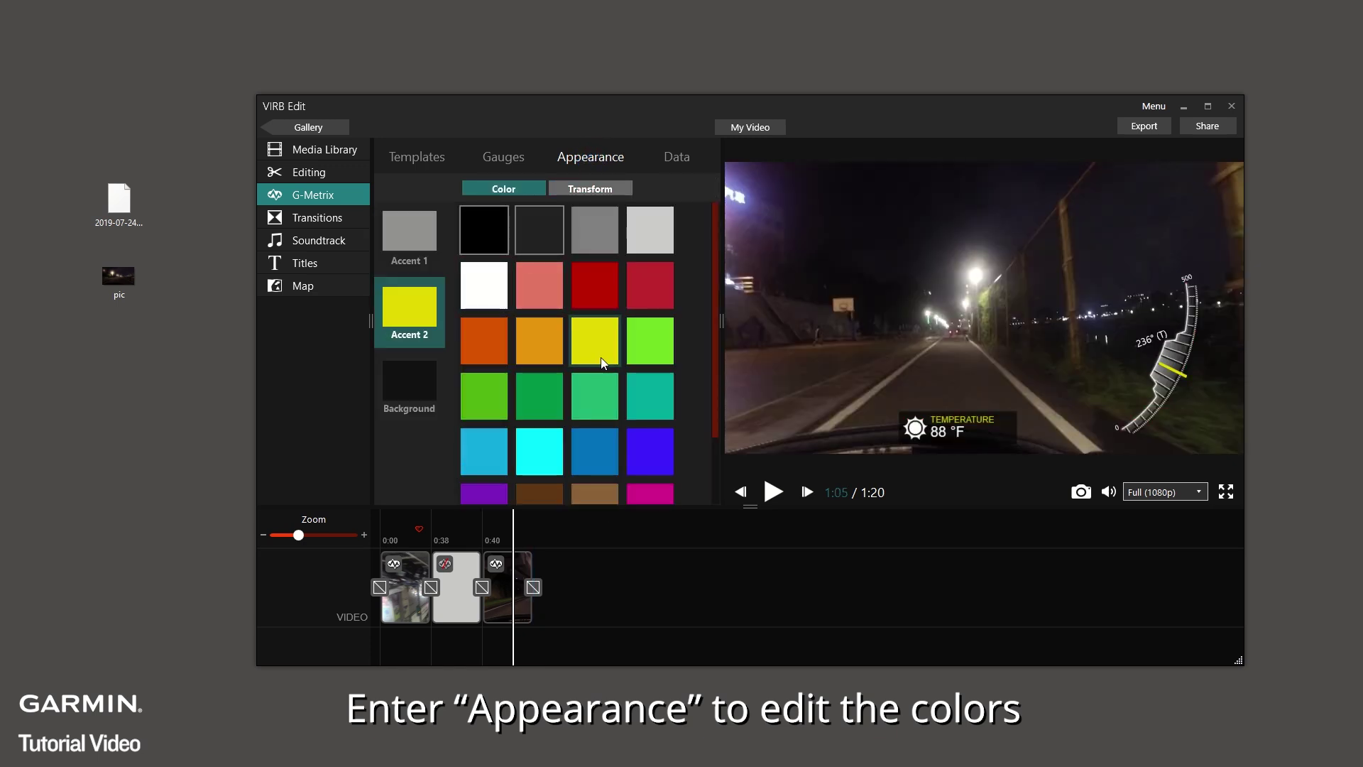
{"action": "left_click", "coordinate": [409, 382]}
{"action": "left_click", "coordinate": [484, 397]}
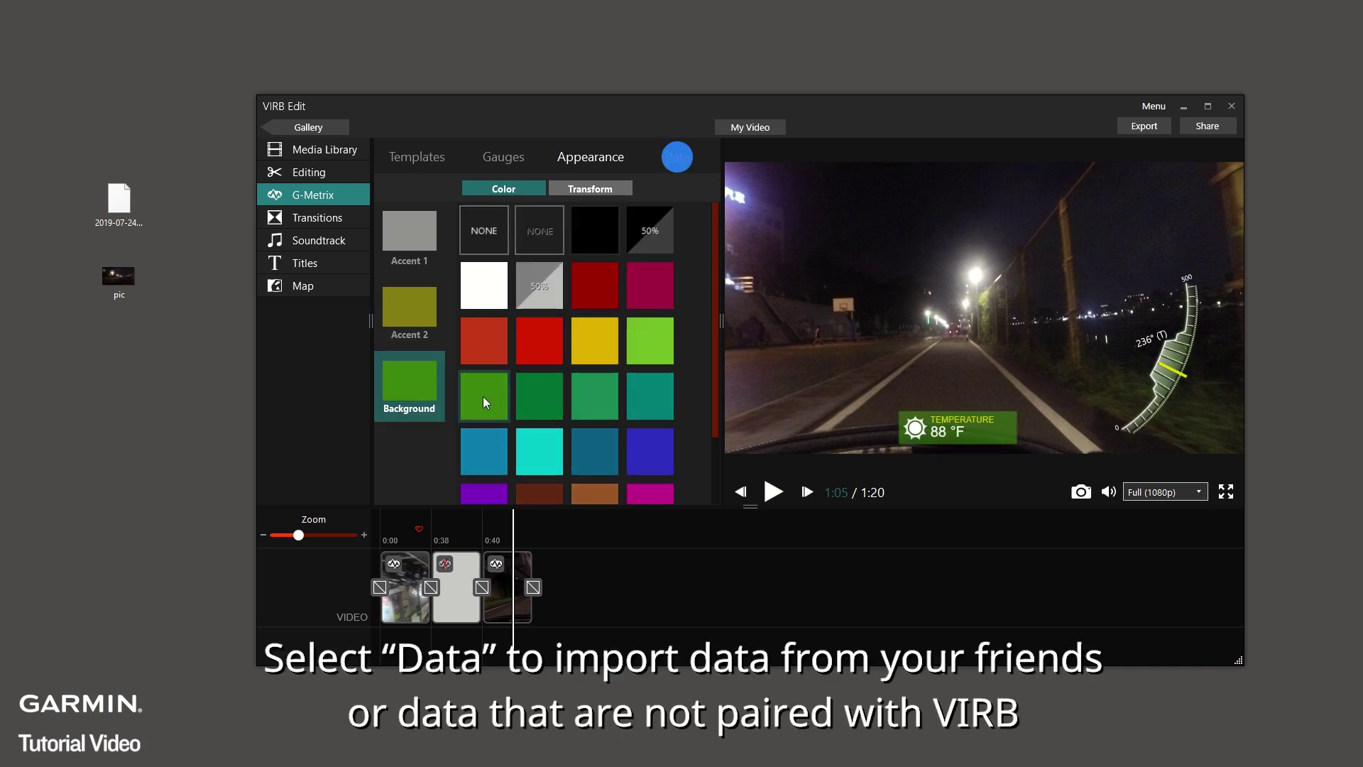
{"action": "left_click", "coordinate": [675, 159]}
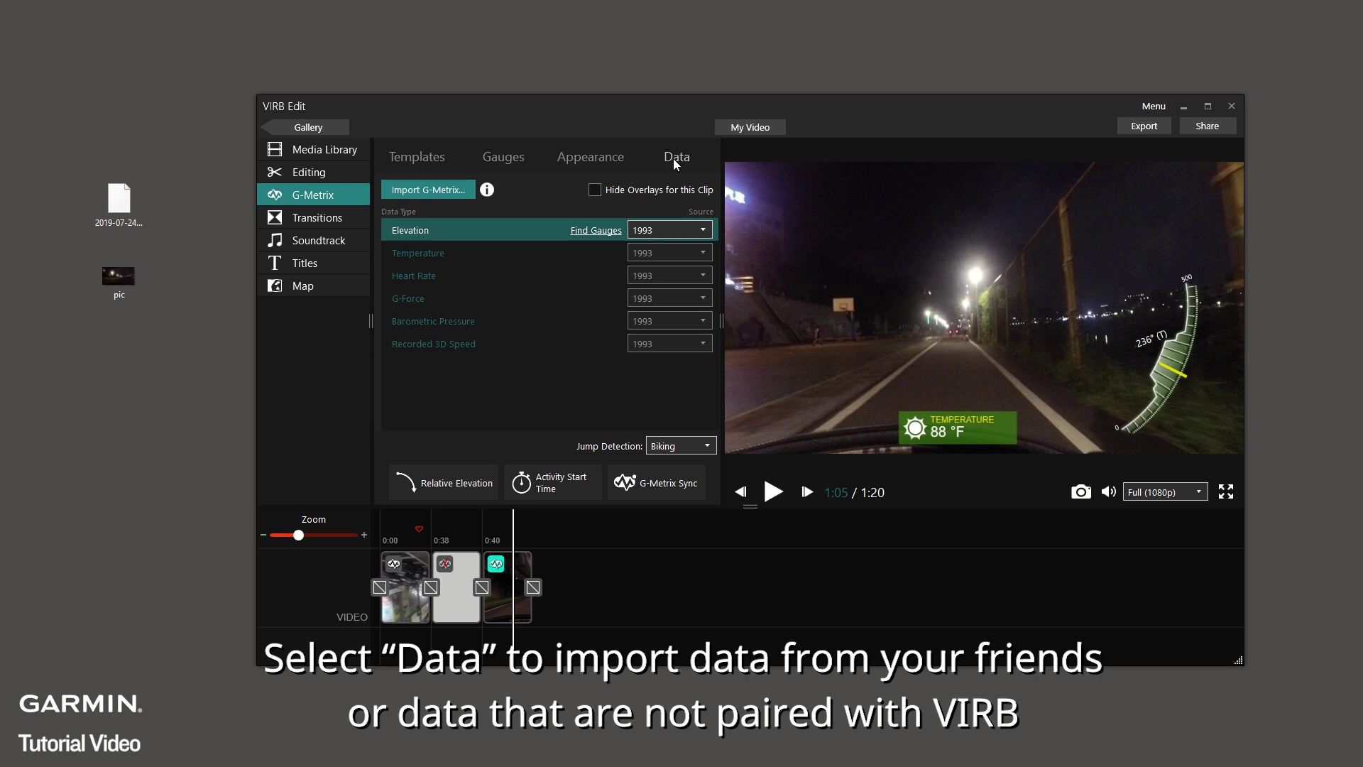
{"action": "left_click", "coordinate": [456, 193]}
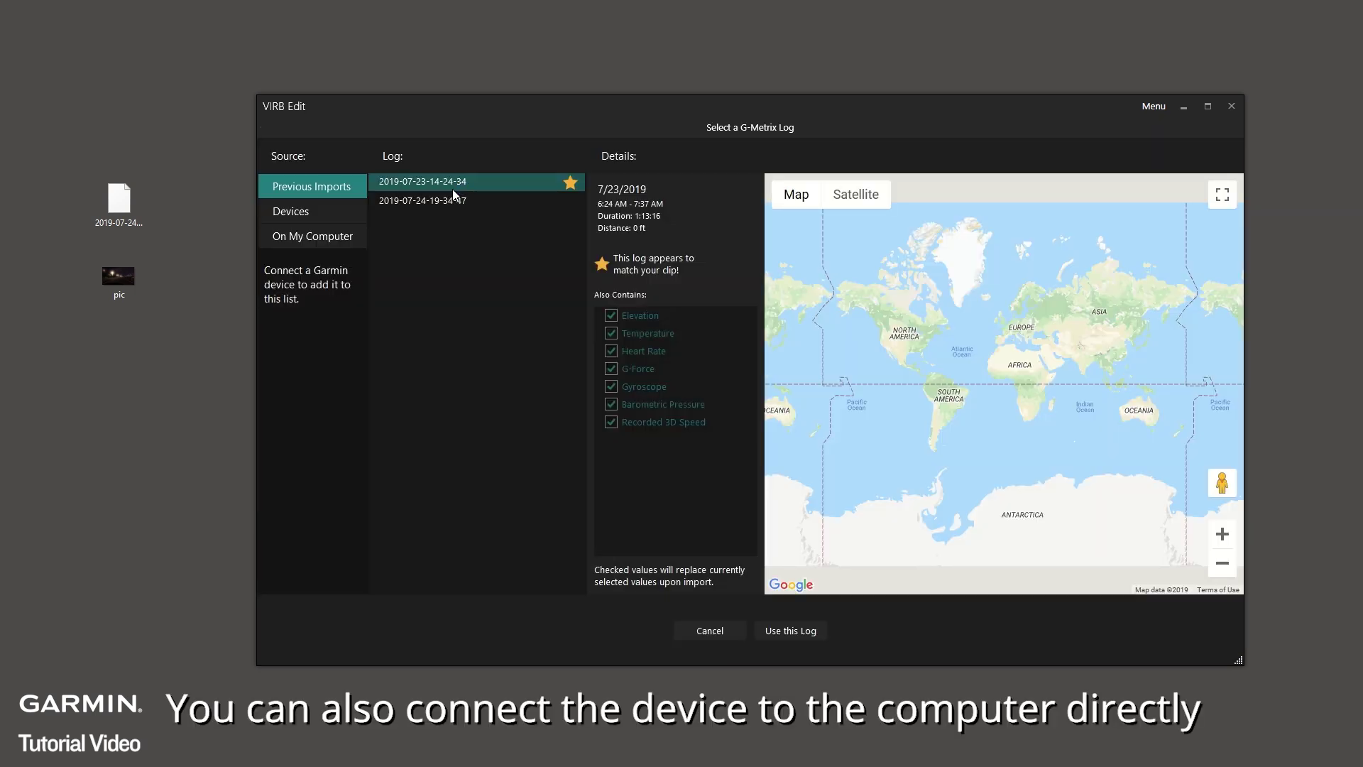
{"action": "left_click", "coordinate": [321, 215]}
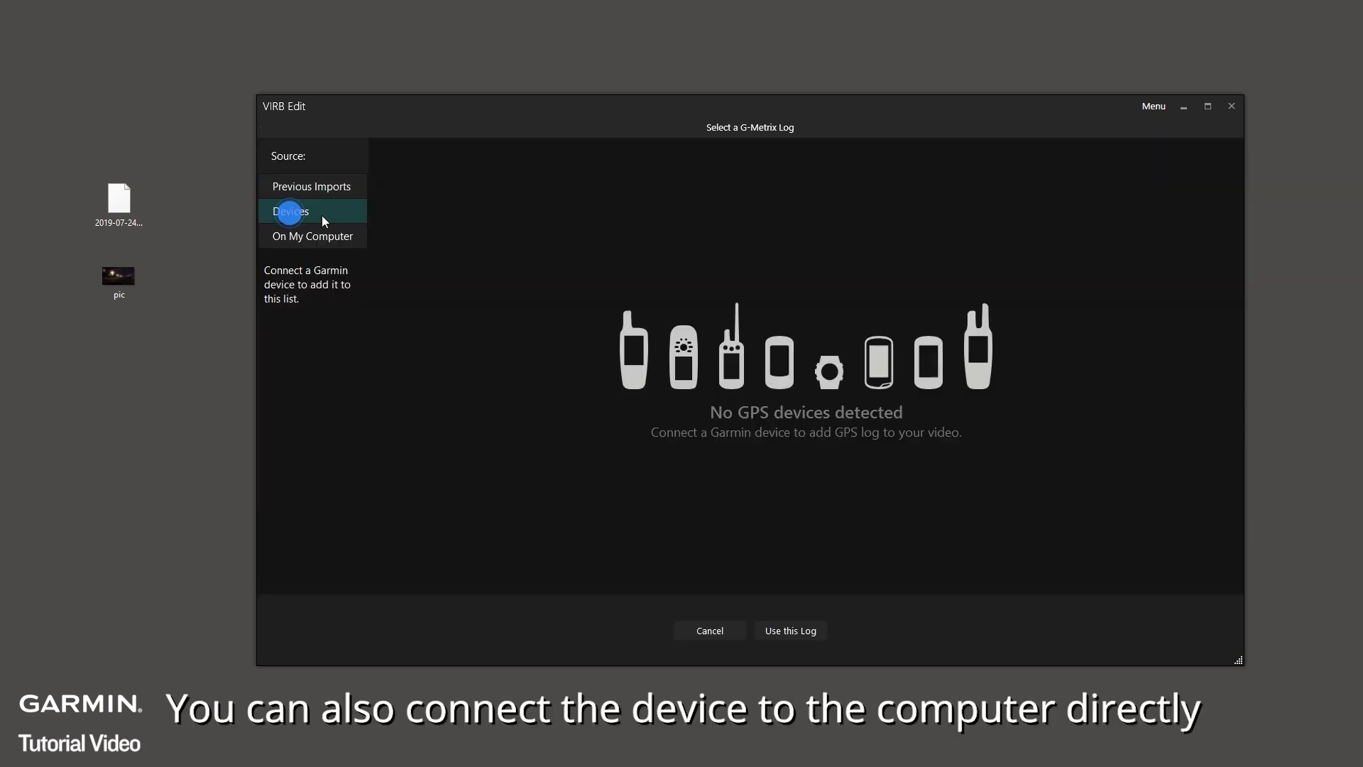
{"action": "left_click", "coordinate": [315, 237]}
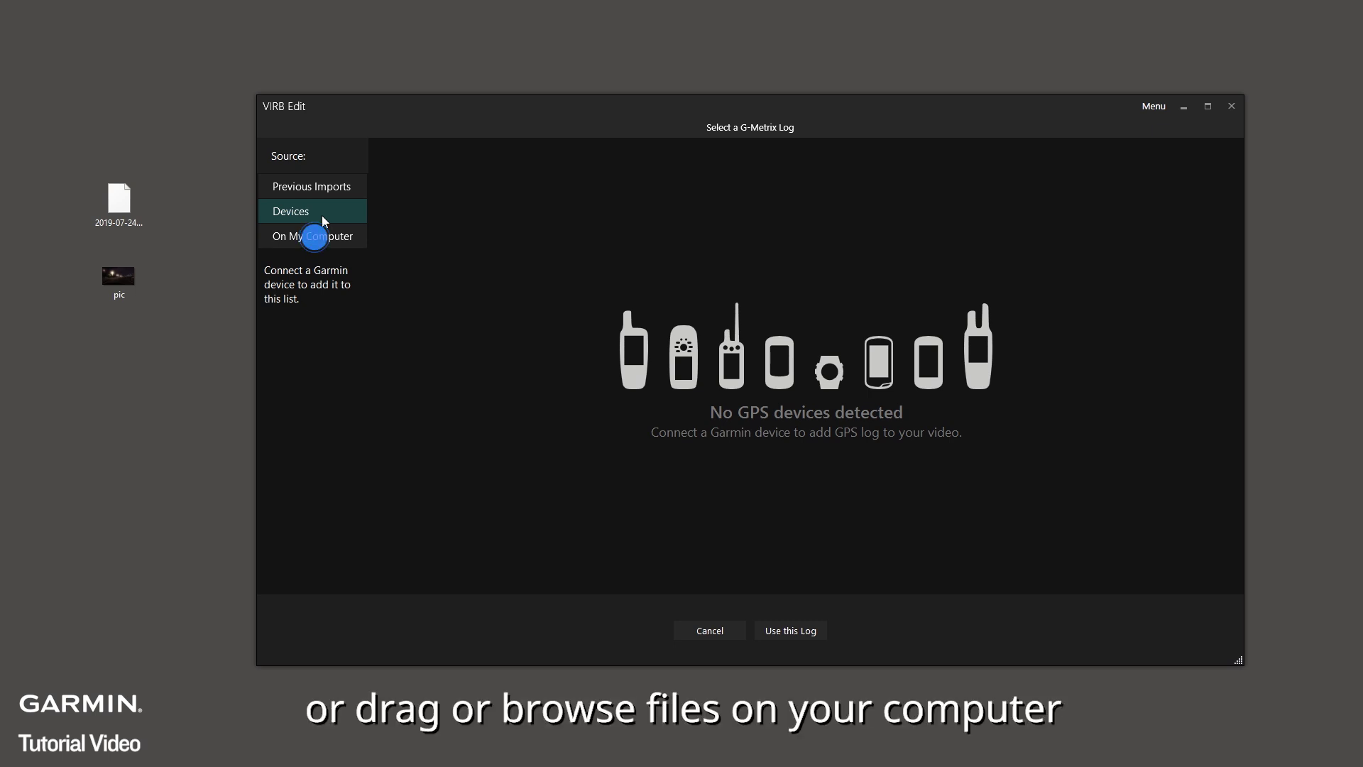
{"action": "left_click_drag", "start_coordinate": [118, 203], "coordinate": [599, 225]}
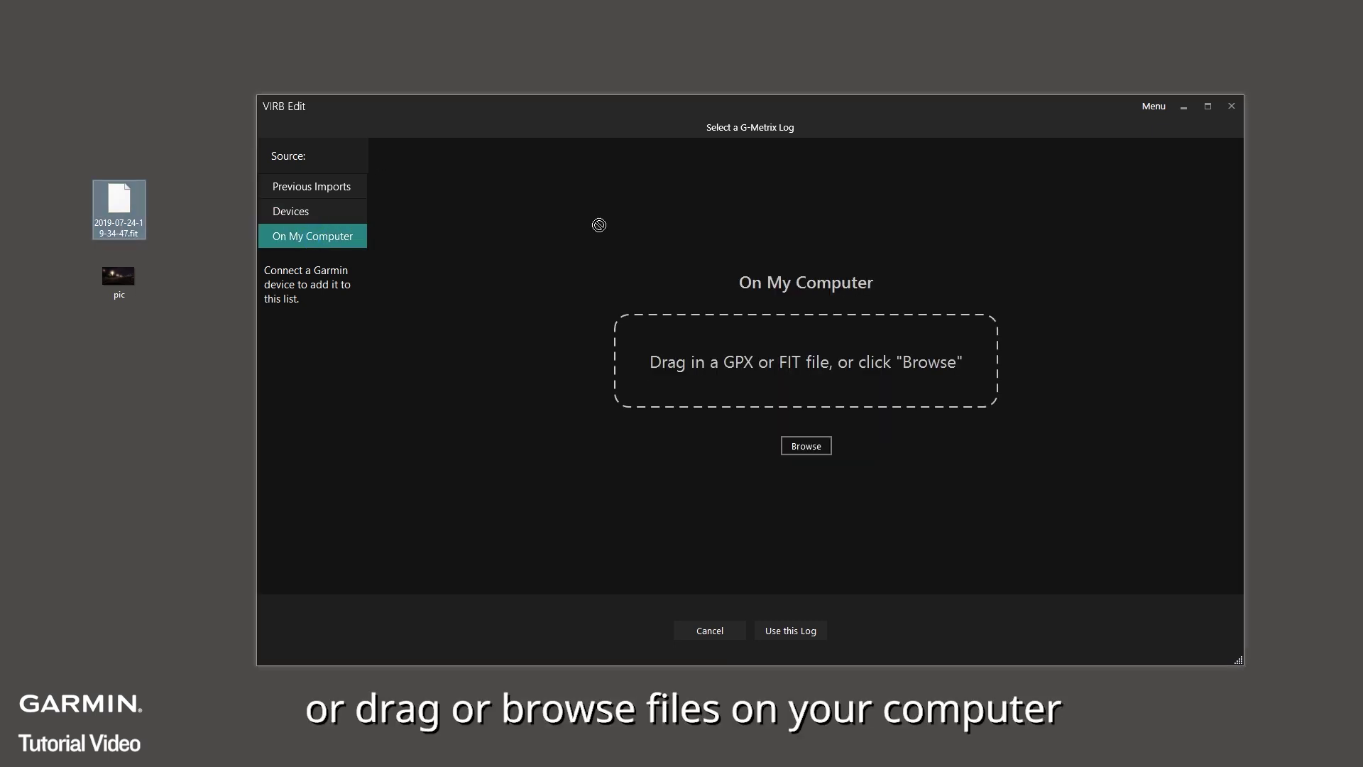
{"action": "left_click_drag", "start_coordinate": [790, 368], "coordinate": [790, 368]}
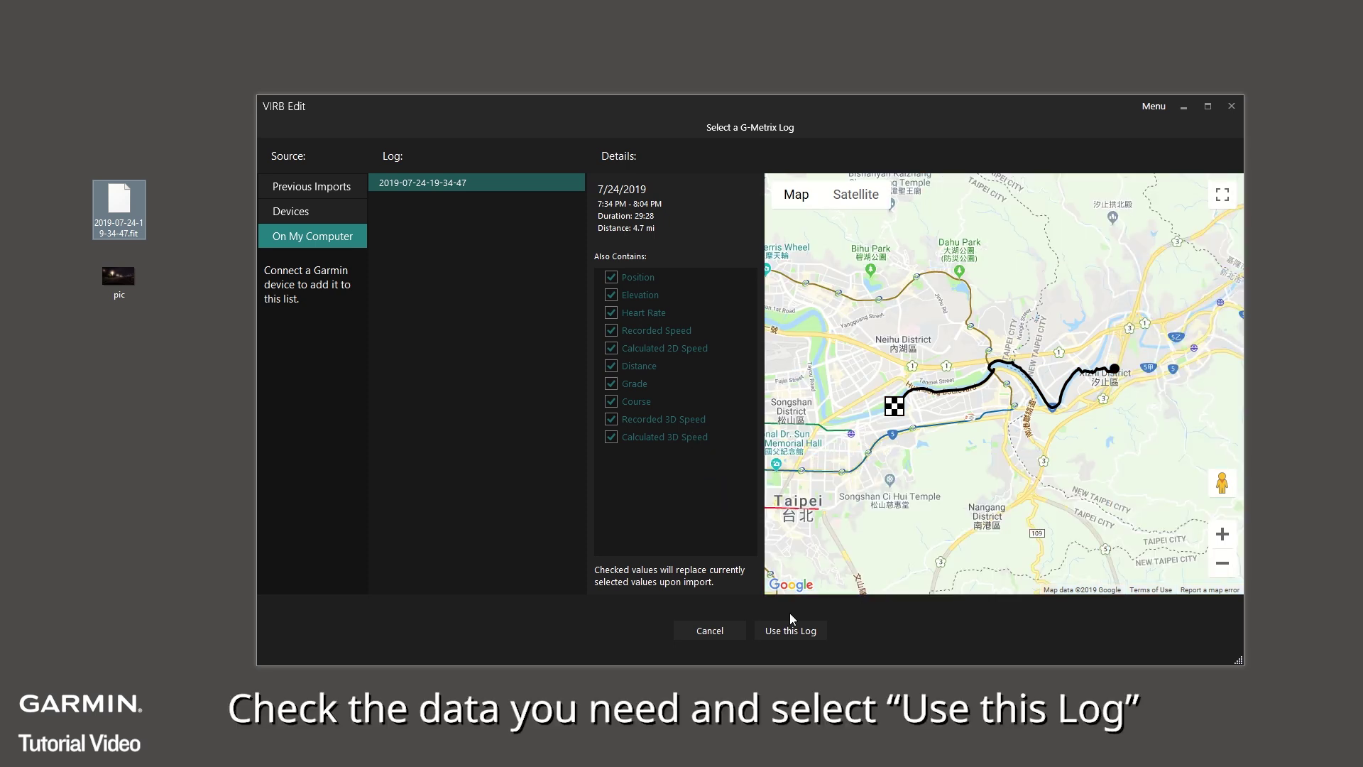
{"action": "left_click", "coordinate": [797, 634]}
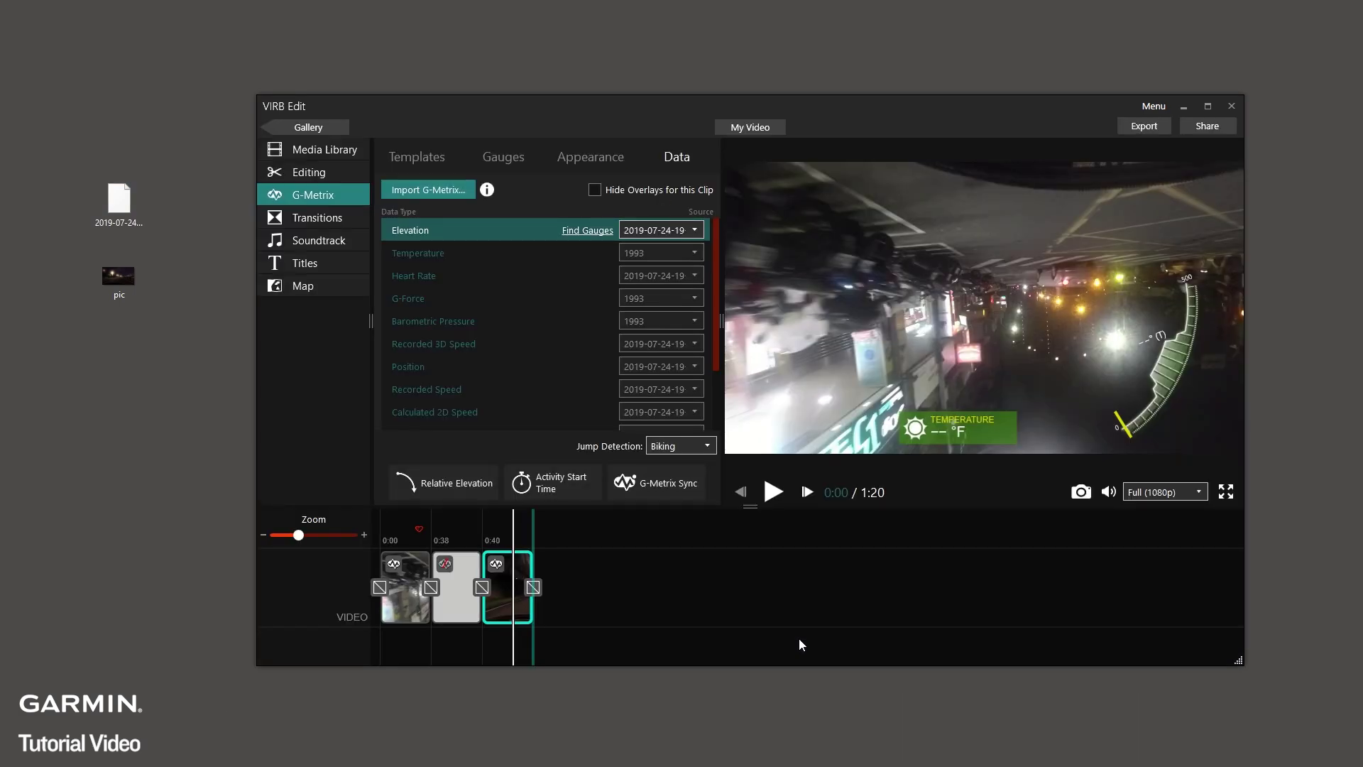
Step: Take Heart Rate from the imported log and place a heart-rate gauge on the video
{"action": "left_click", "coordinate": [695, 275]}
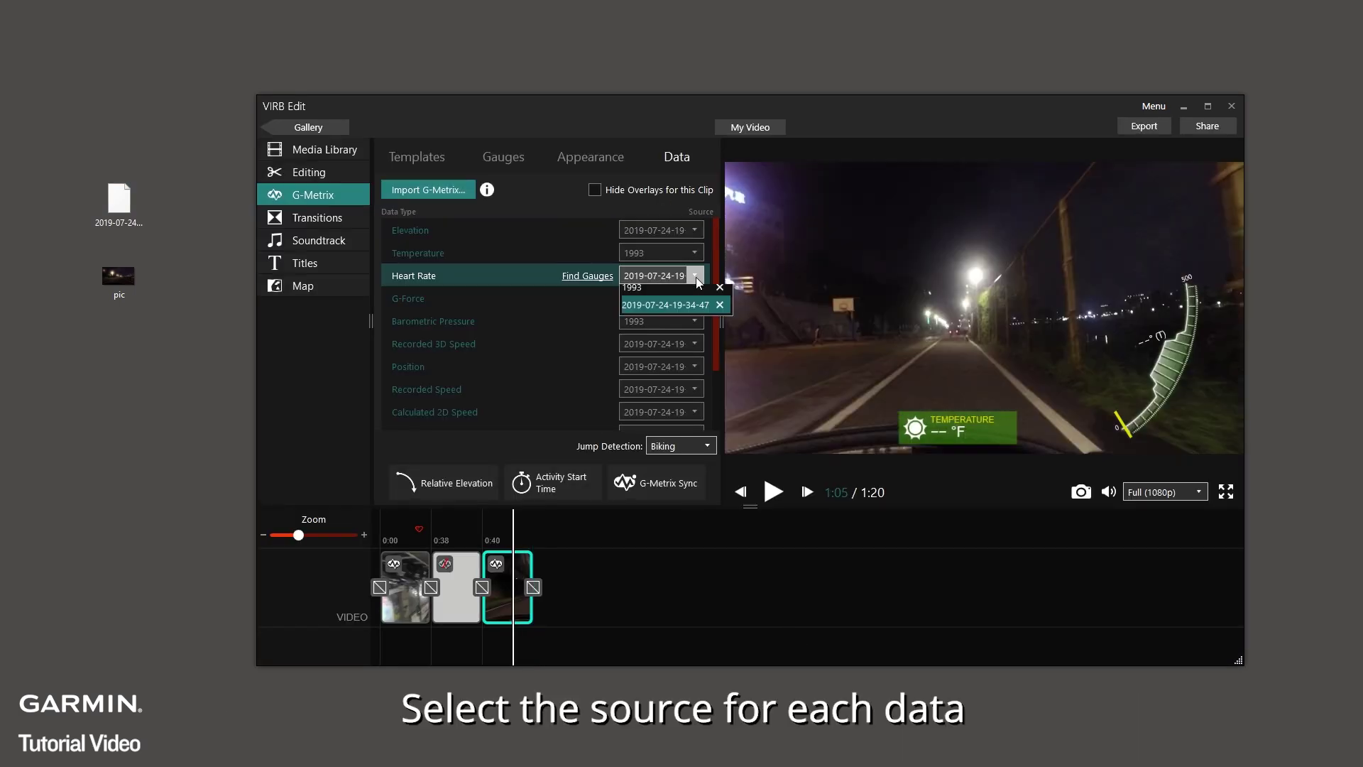
{"action": "left_click", "coordinate": [680, 305]}
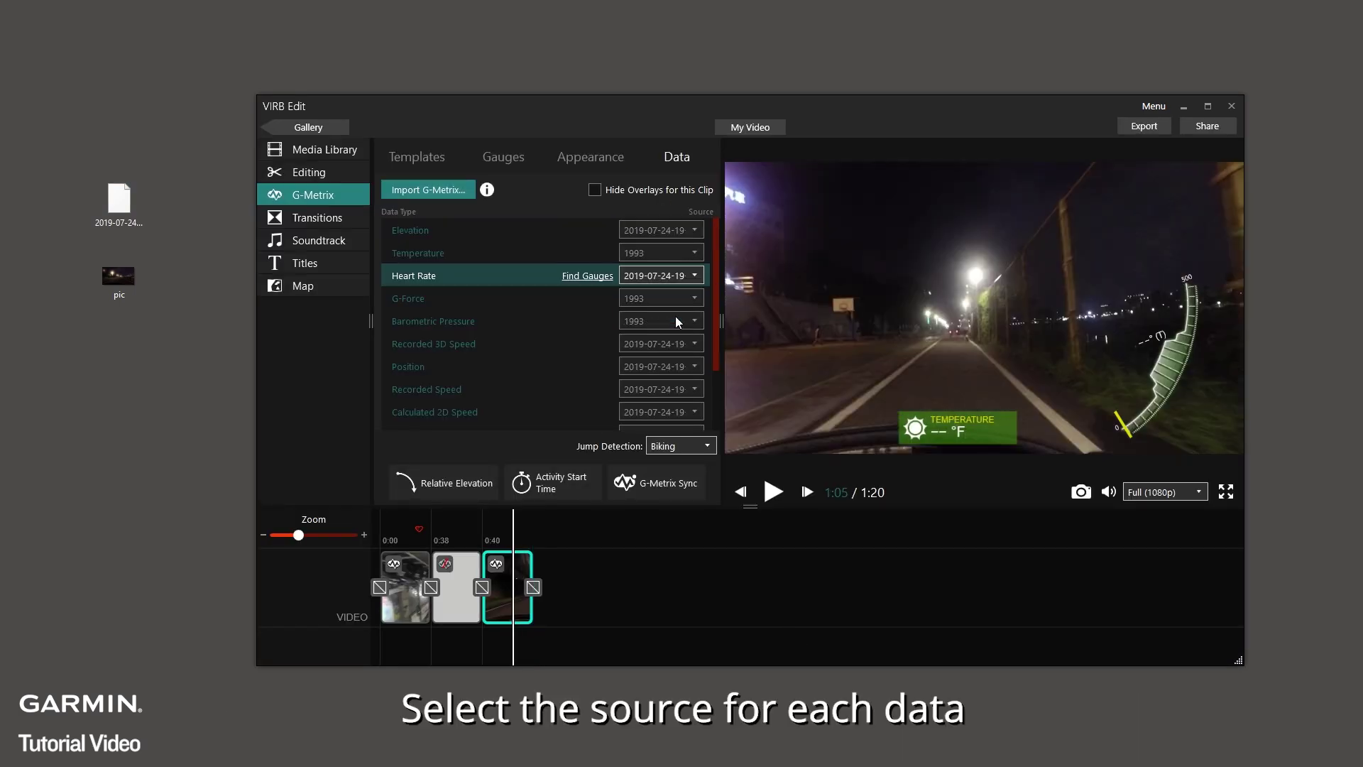
{"action": "left_click", "coordinate": [600, 277]}
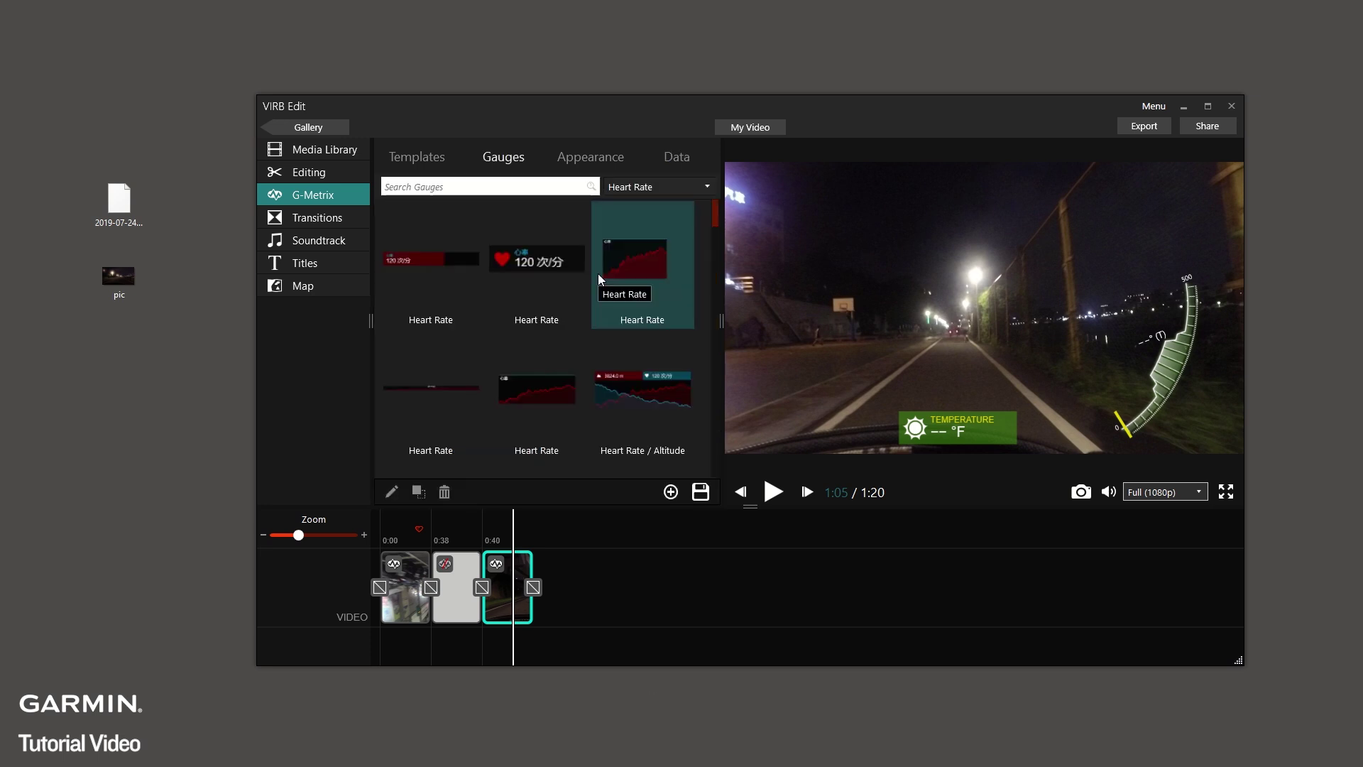
{"action": "left_click_drag", "start_coordinate": [556, 250], "coordinate": [923, 213]}
{"action": "left_click_drag", "start_coordinate": [1198, 187], "coordinate": [1199, 193]}
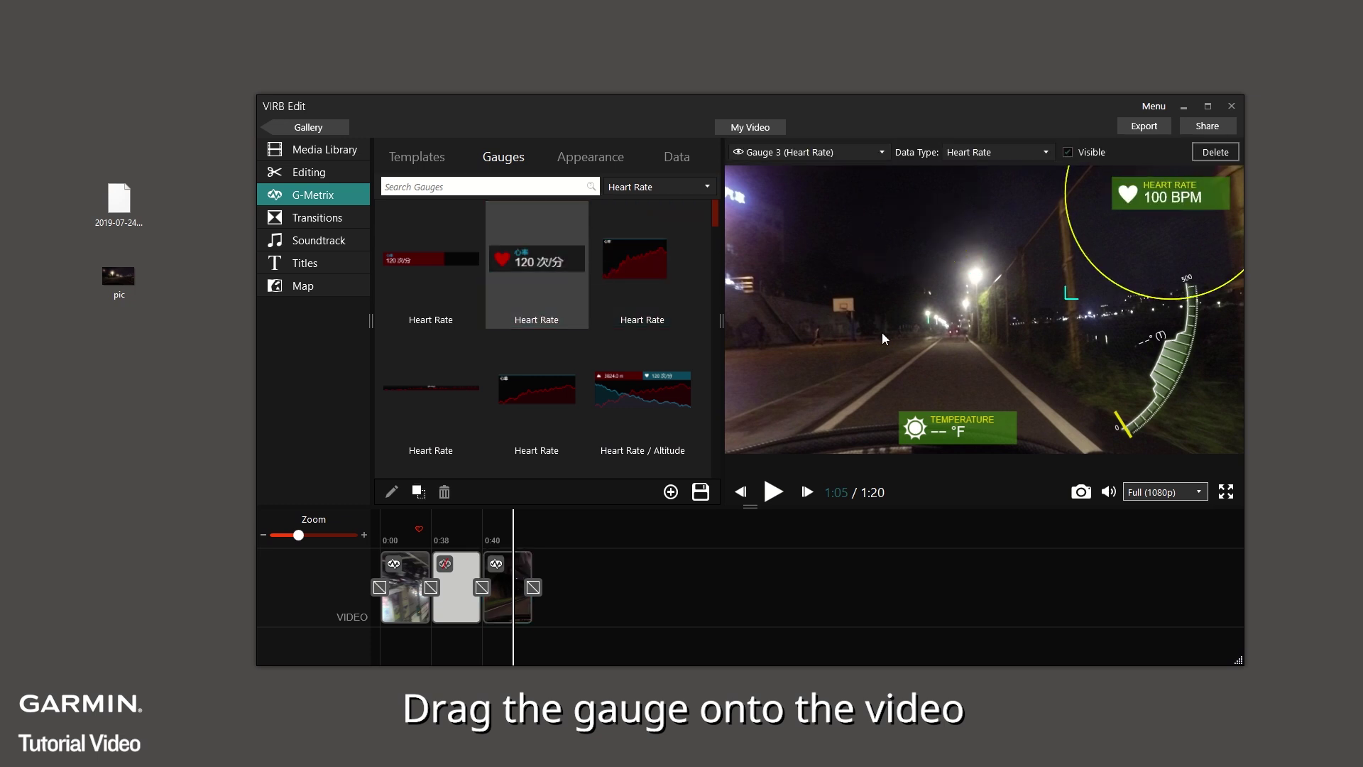
Step: Add a Track gauge at the video's upper left
{"action": "left_click", "coordinate": [686, 186]}
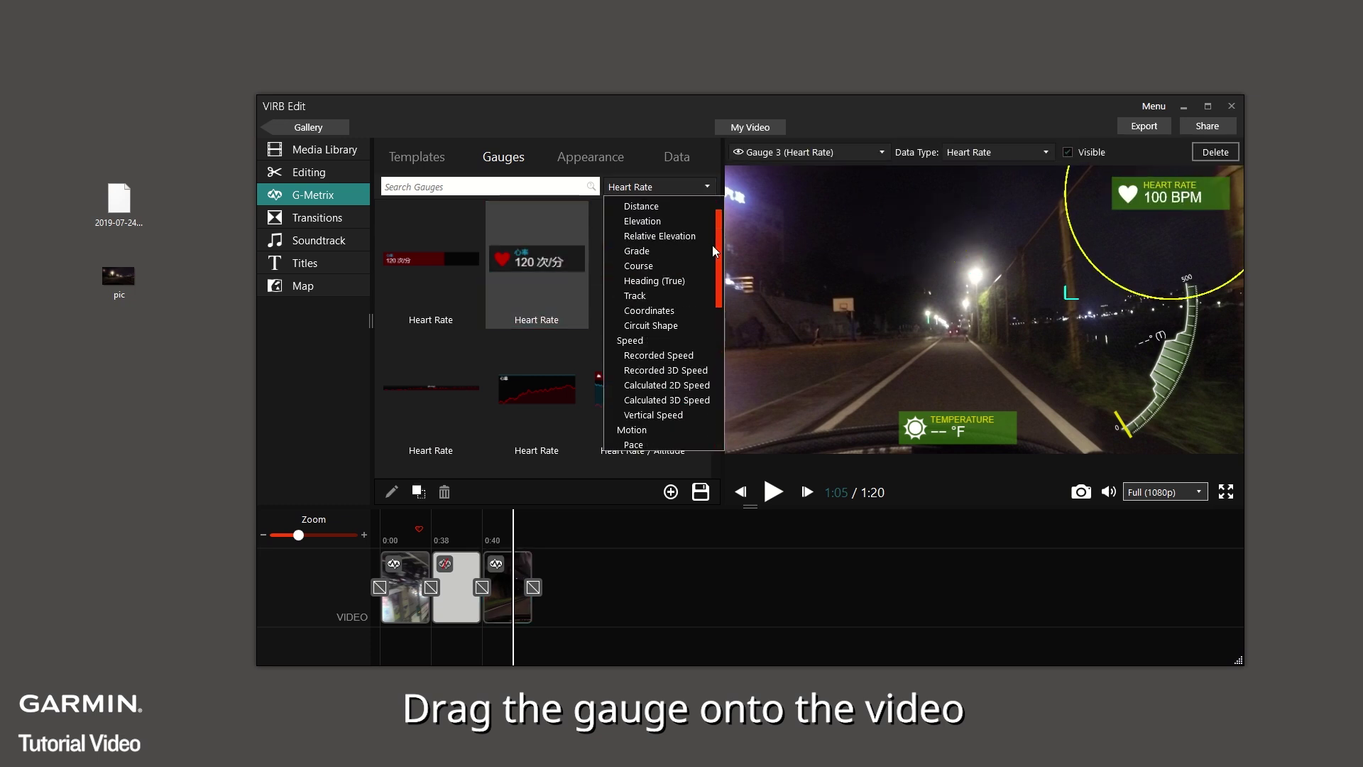
{"action": "left_click", "coordinate": [679, 296]}
{"action": "left_click_drag", "start_coordinate": [431, 263], "coordinate": [819, 206]}
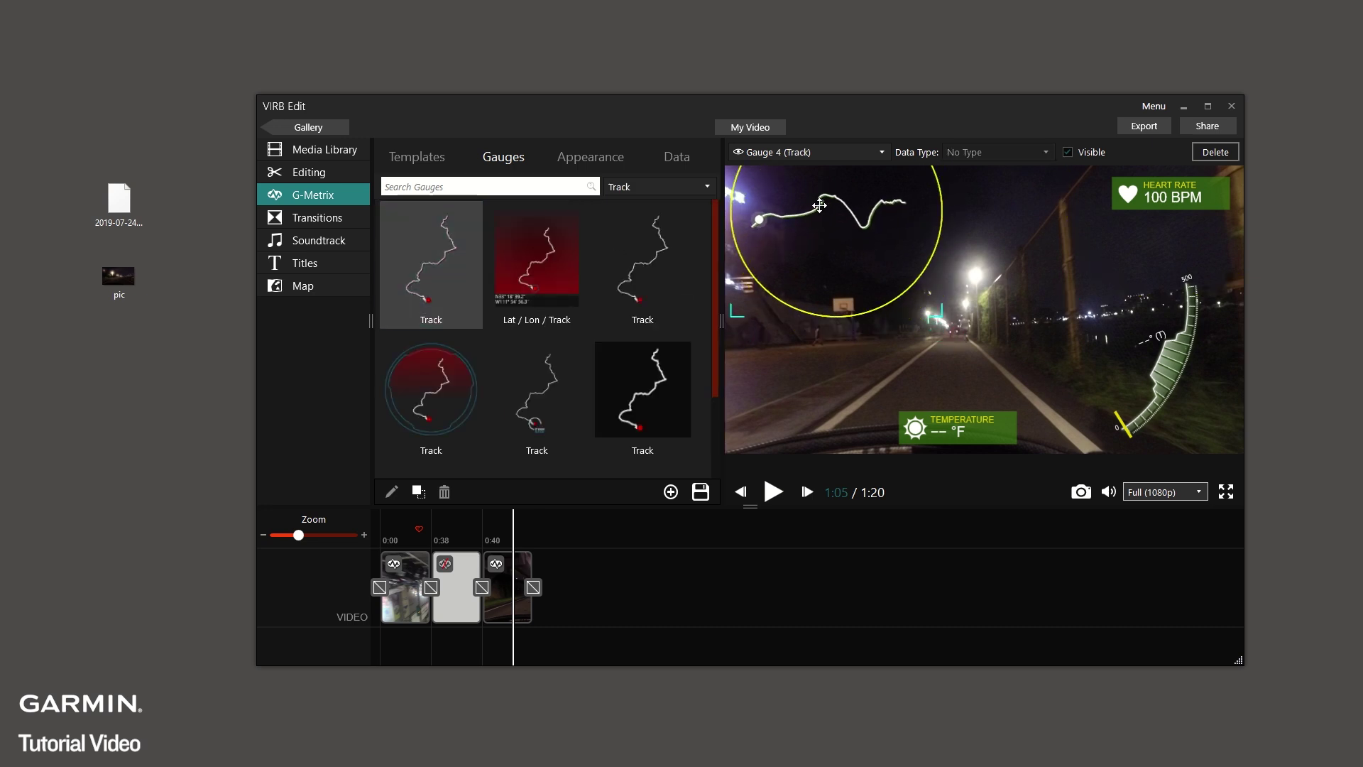
Step: Make the transition at the video's end a Fade Out and show the soundtrack songs
{"action": "left_click", "coordinate": [314, 218]}
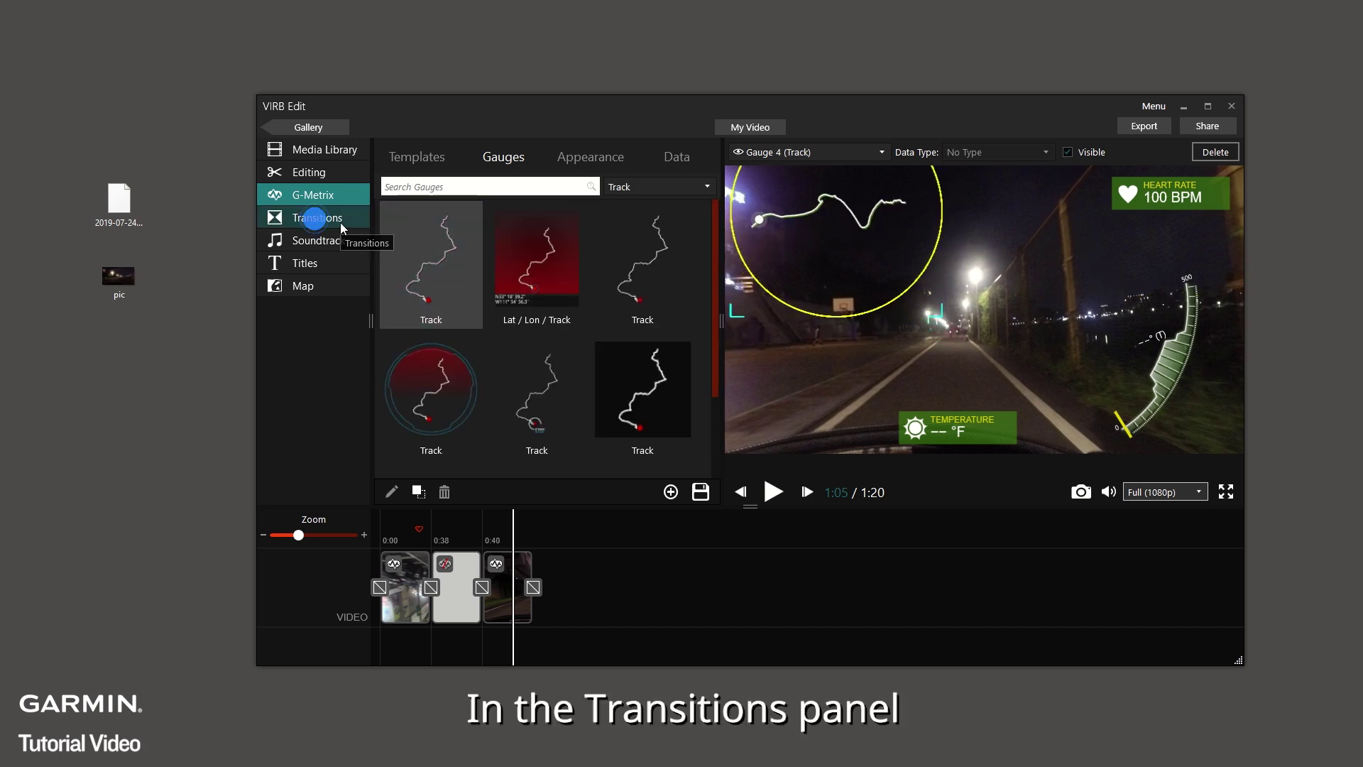
{"action": "left_click", "coordinate": [380, 587]}
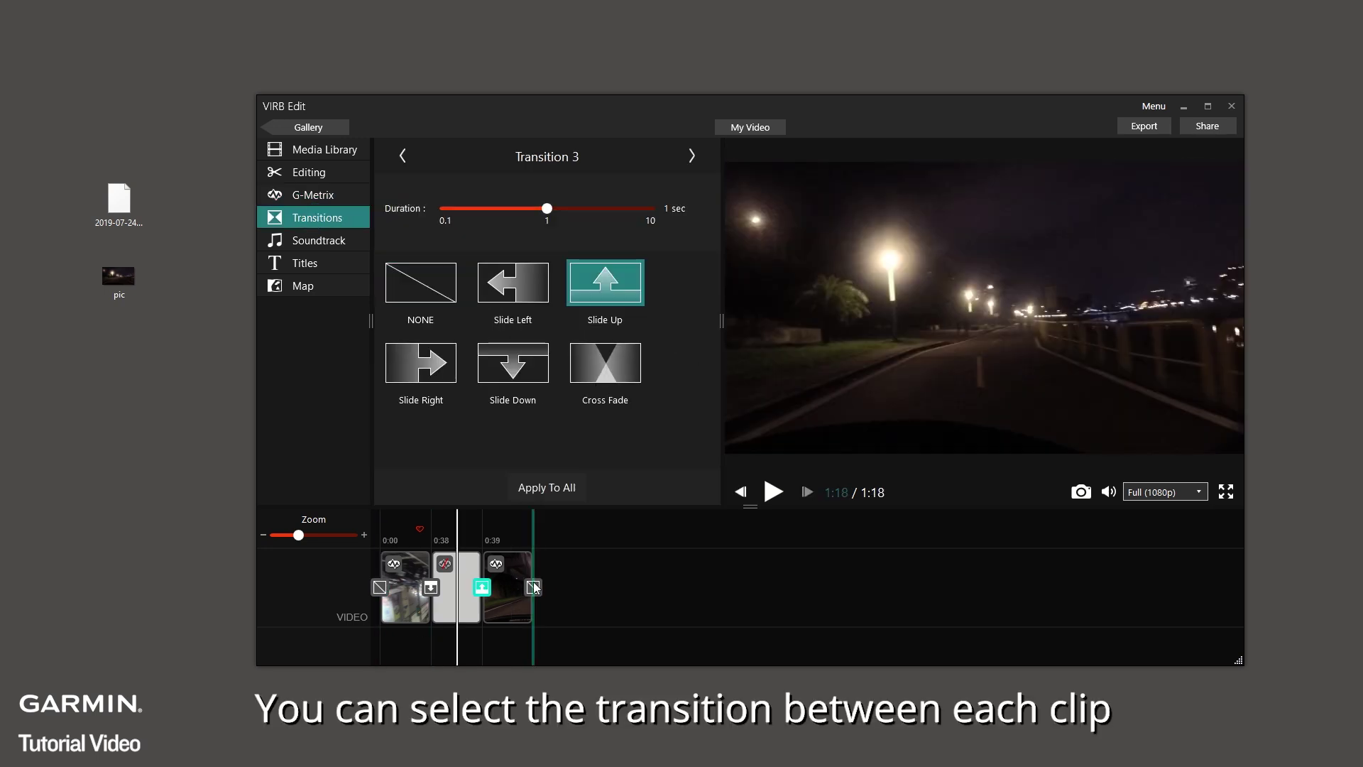
{"action": "left_click", "coordinate": [533, 587]}
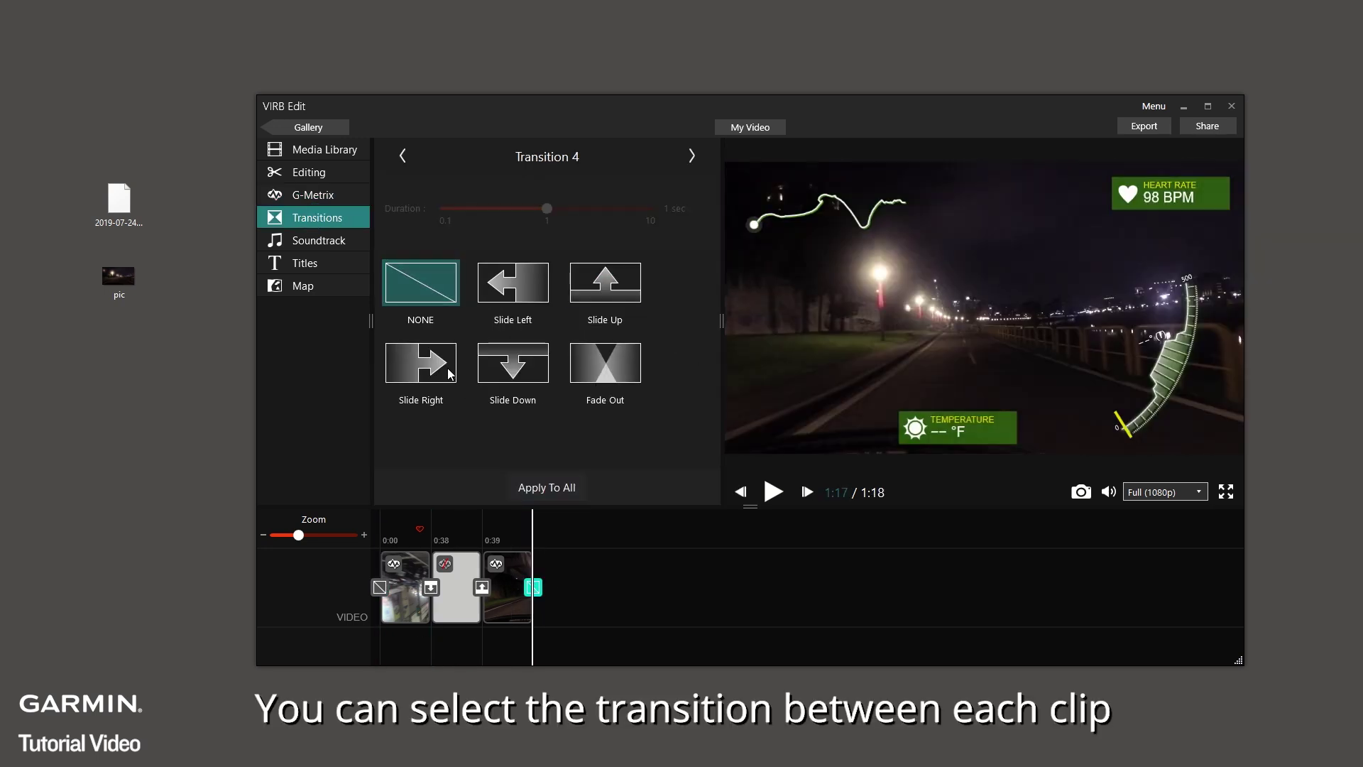
{"action": "left_click", "coordinate": [615, 358]}
{"action": "left_click", "coordinate": [317, 242]}
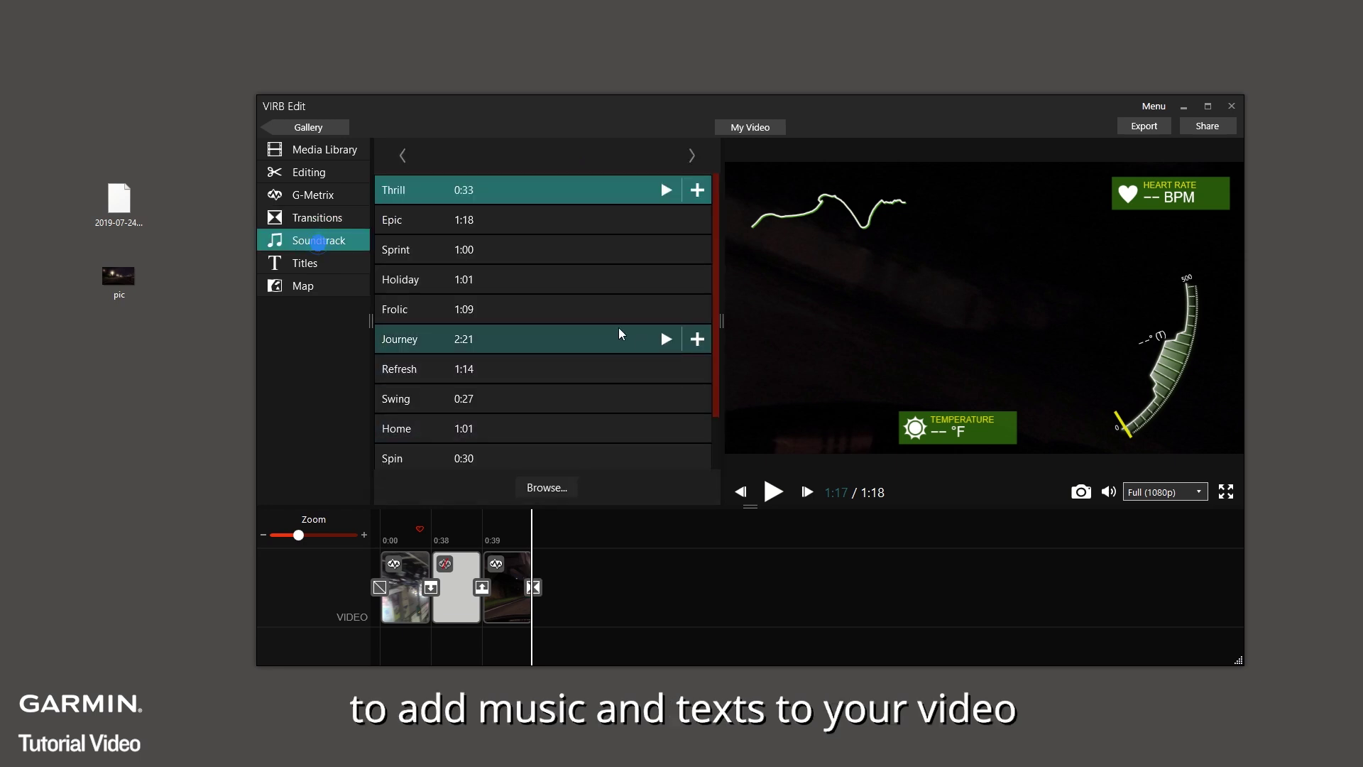
Step: Add the Frolic song as background music and a 'Holiday' title at 0:00
{"action": "left_click", "coordinate": [697, 310]}
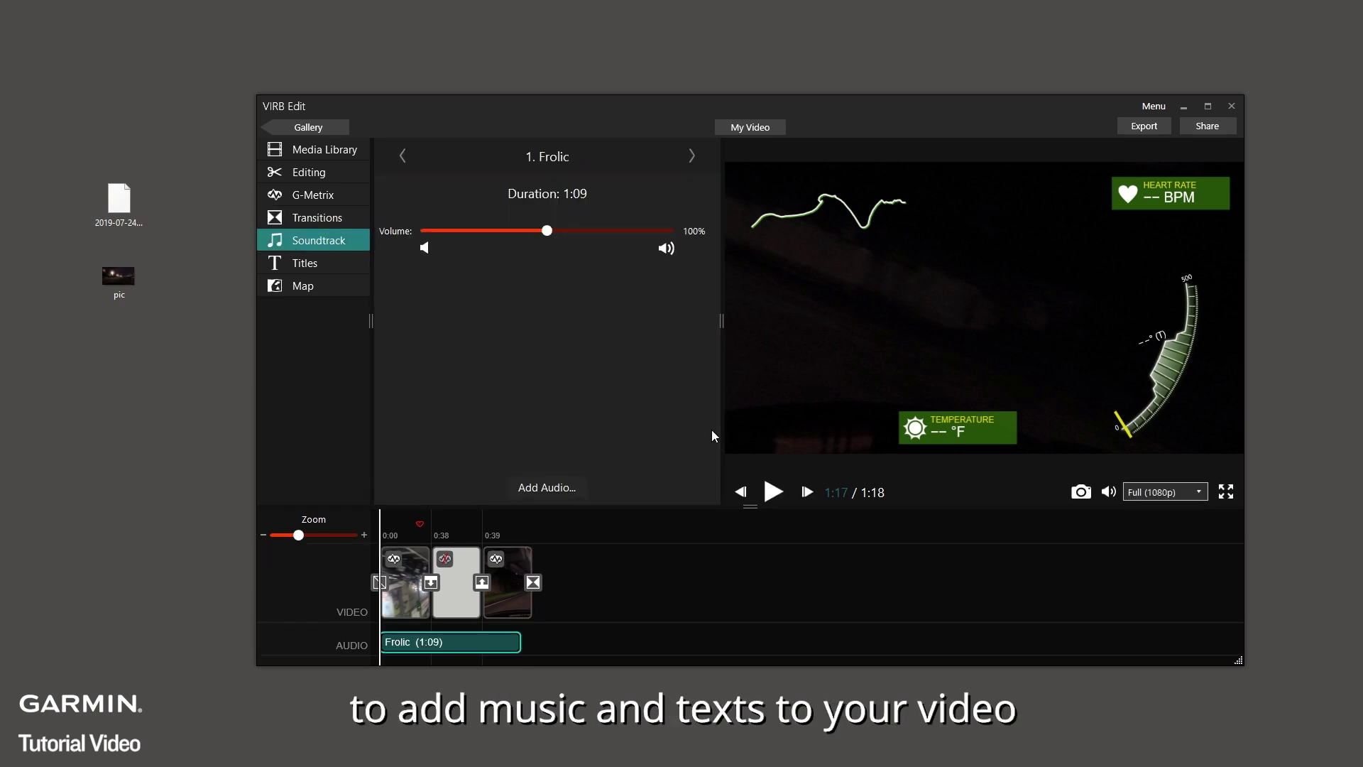
{"action": "left_click", "coordinate": [321, 266]}
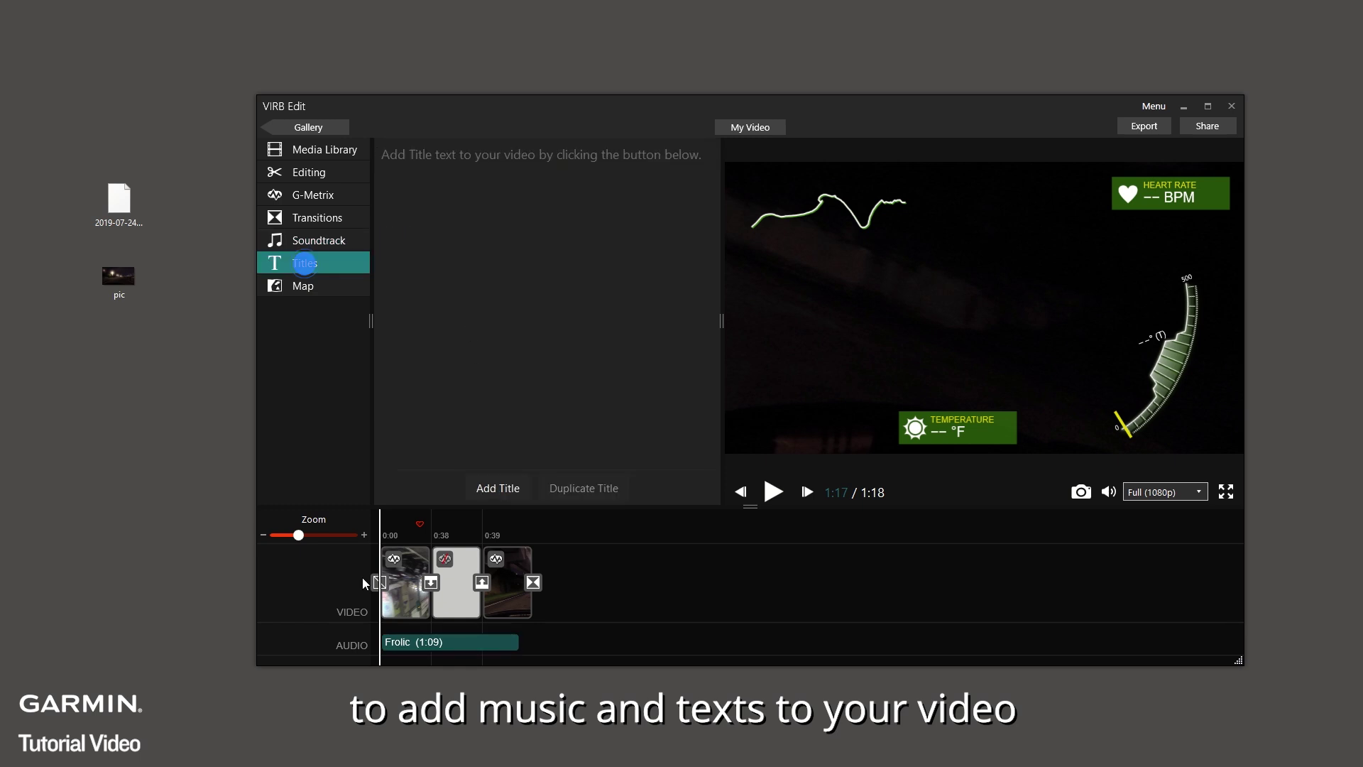
{"action": "left_click", "coordinate": [497, 488]}
{"action": "type", "text": "Hol"}
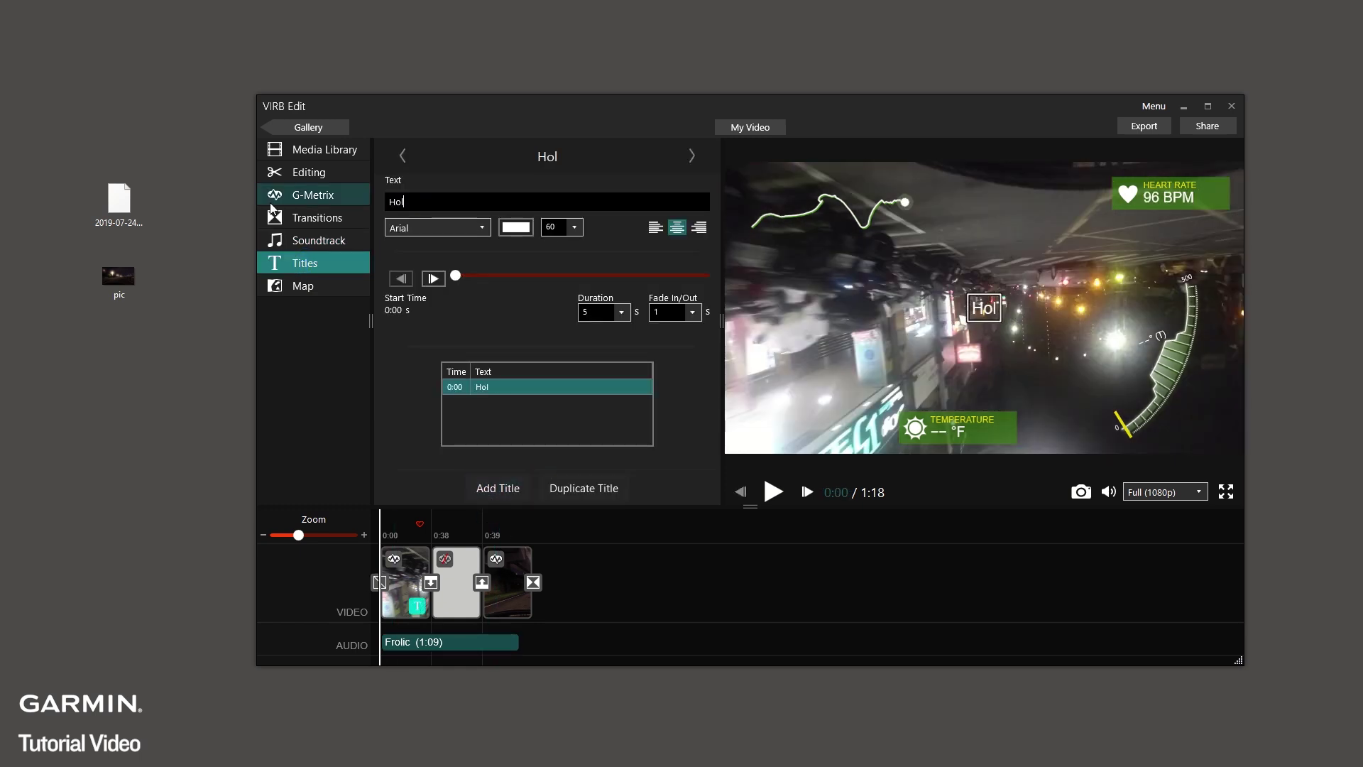
{"action": "type", "text": "iday"}
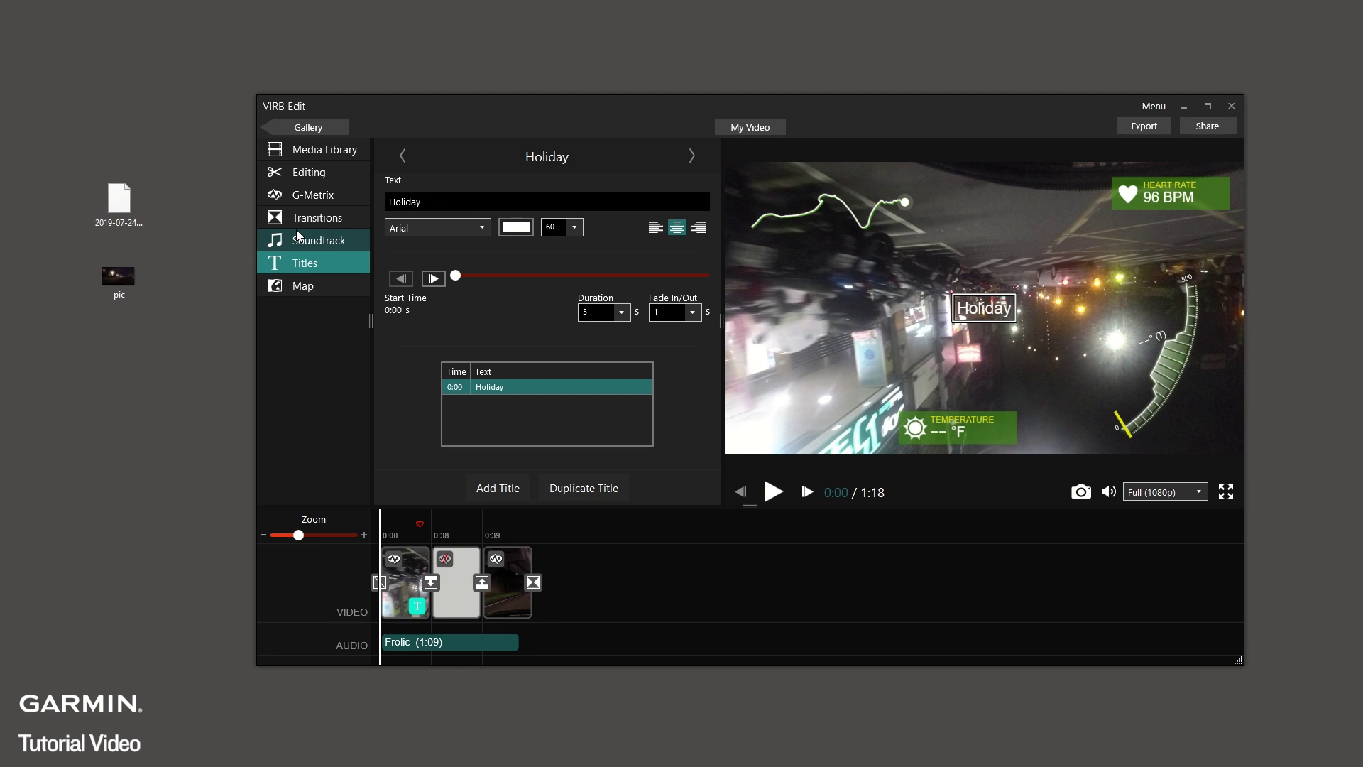
Step: In the MP4 export settings, switch branding to VIRB Outro and keep the Dark theme
{"action": "left_click", "coordinate": [1160, 126]}
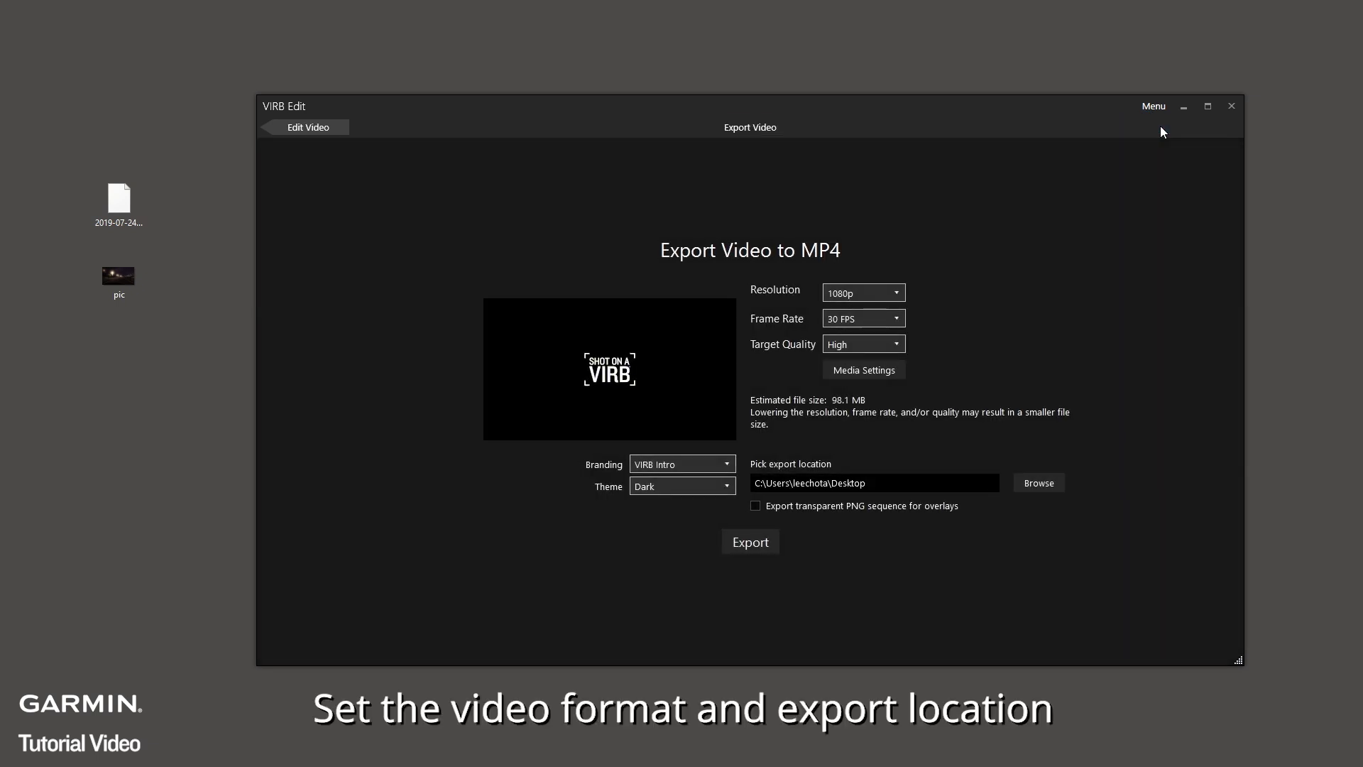
{"action": "left_click", "coordinate": [712, 466]}
{"action": "left_click", "coordinate": [709, 517]}
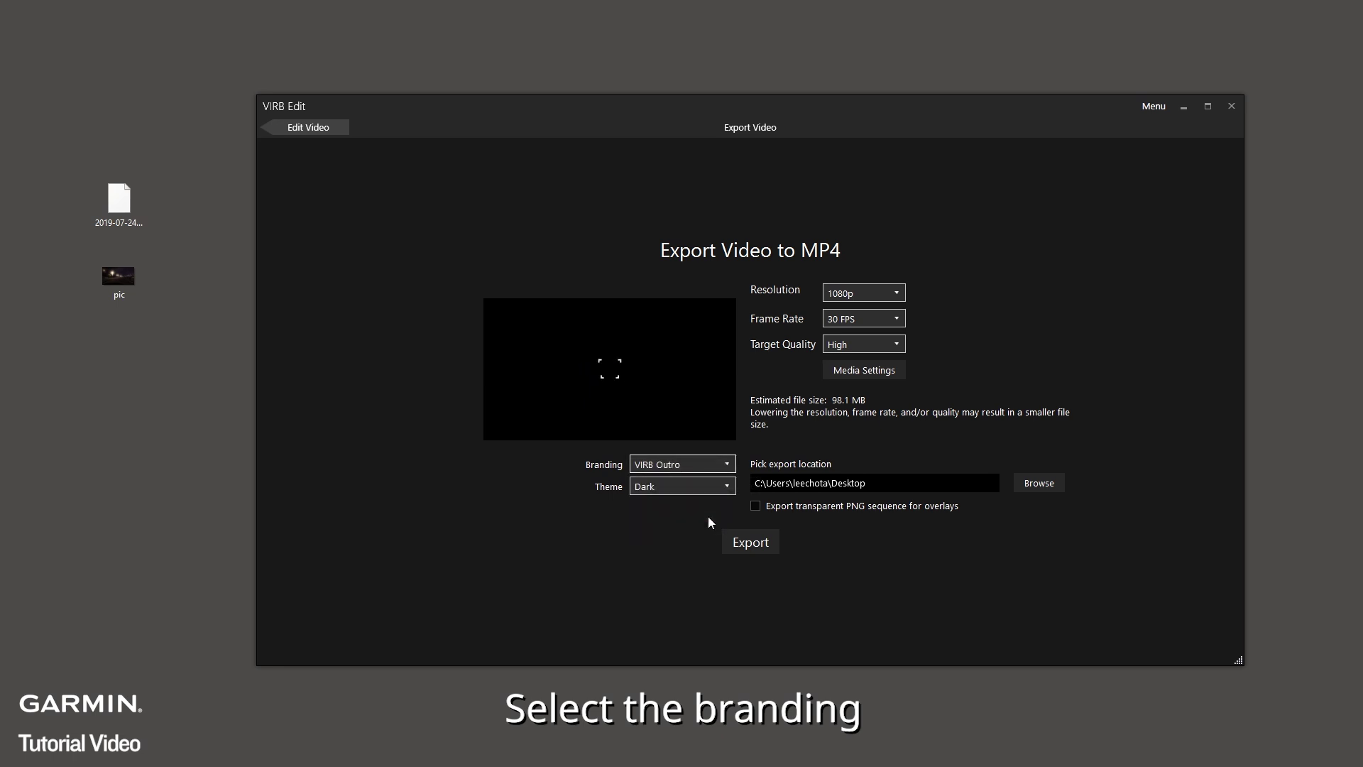
{"action": "left_click", "coordinate": [713, 490]}
{"action": "left_click", "coordinate": [712, 489]}
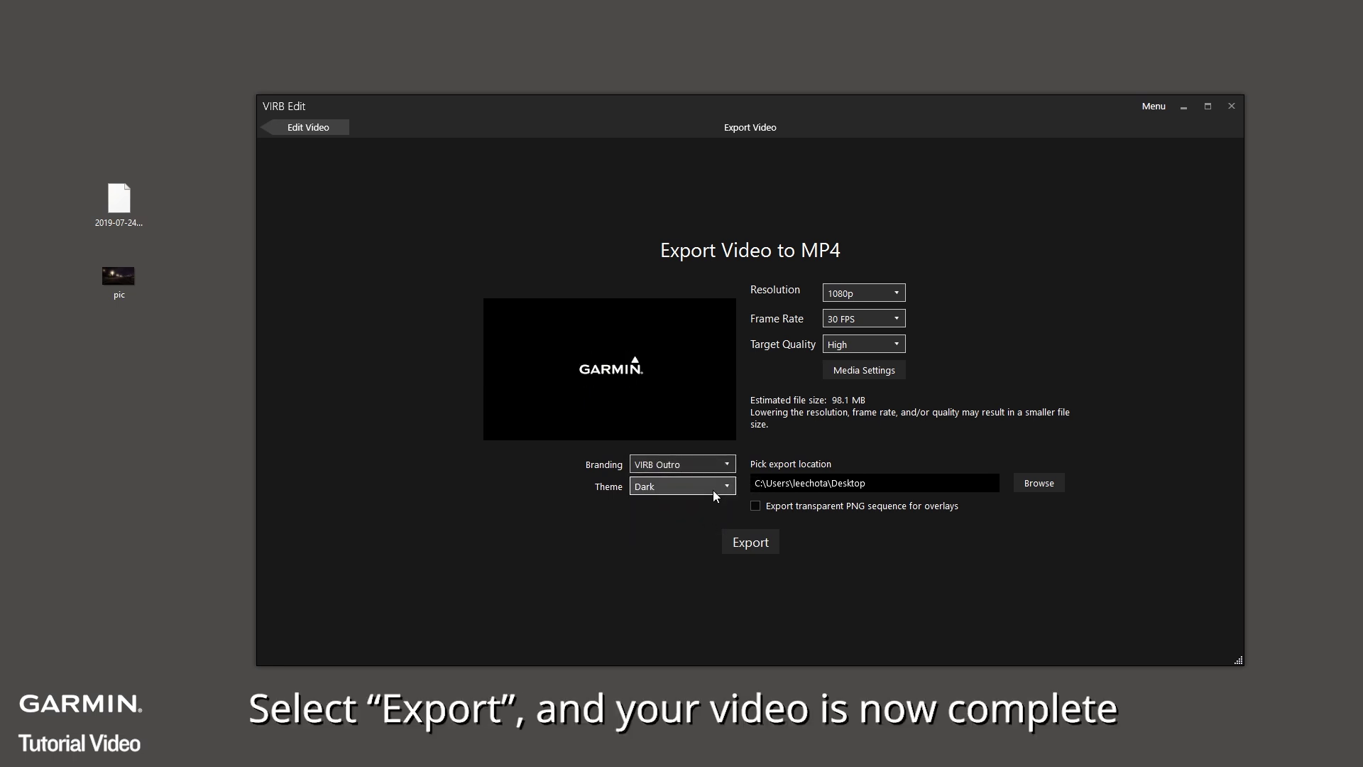